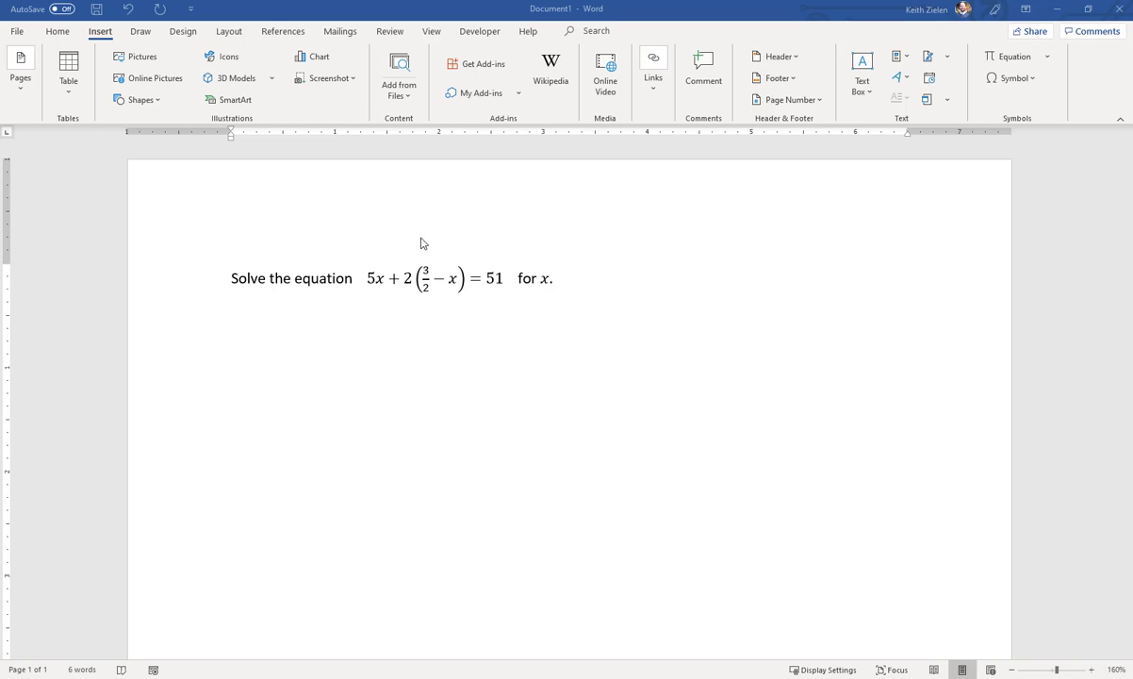
left_click_drag(234, 278, 569, 277)
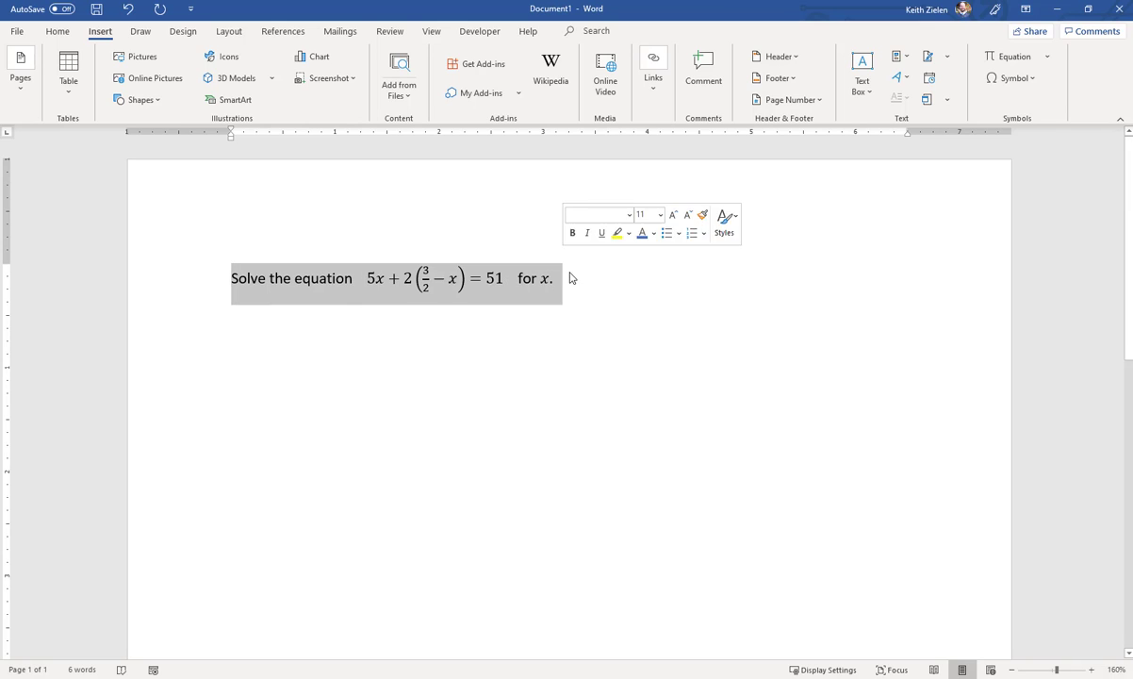
left_click(566, 278)
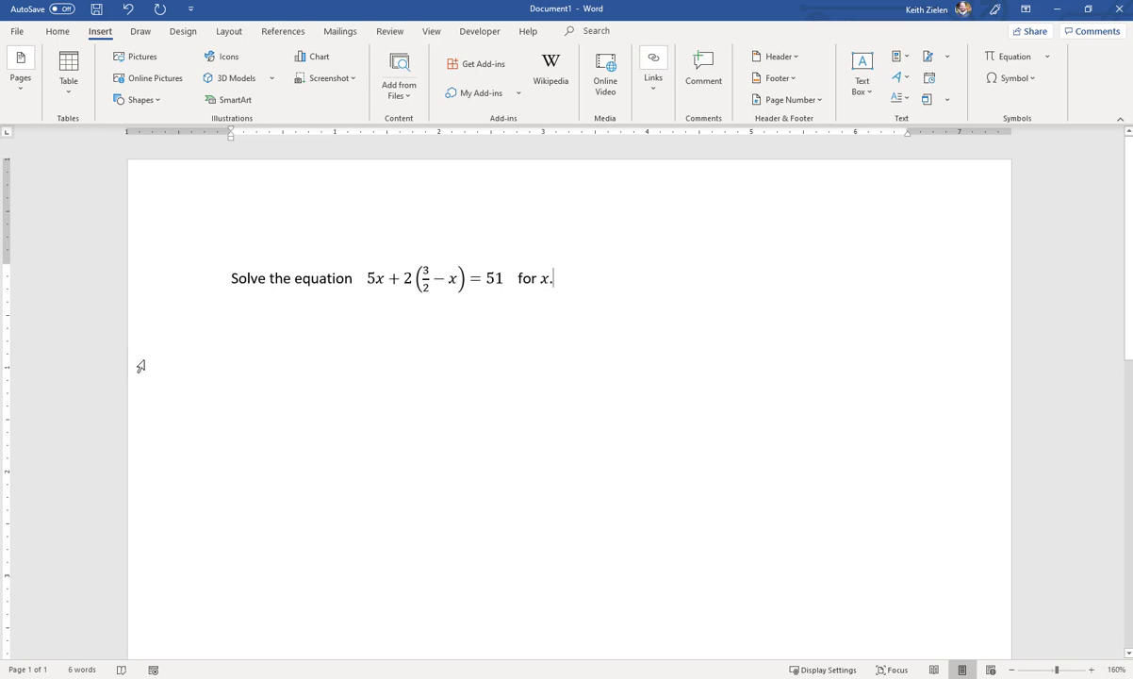
- Write "Solve the equation" on the empty line below the sample problem
left_click(262, 343)
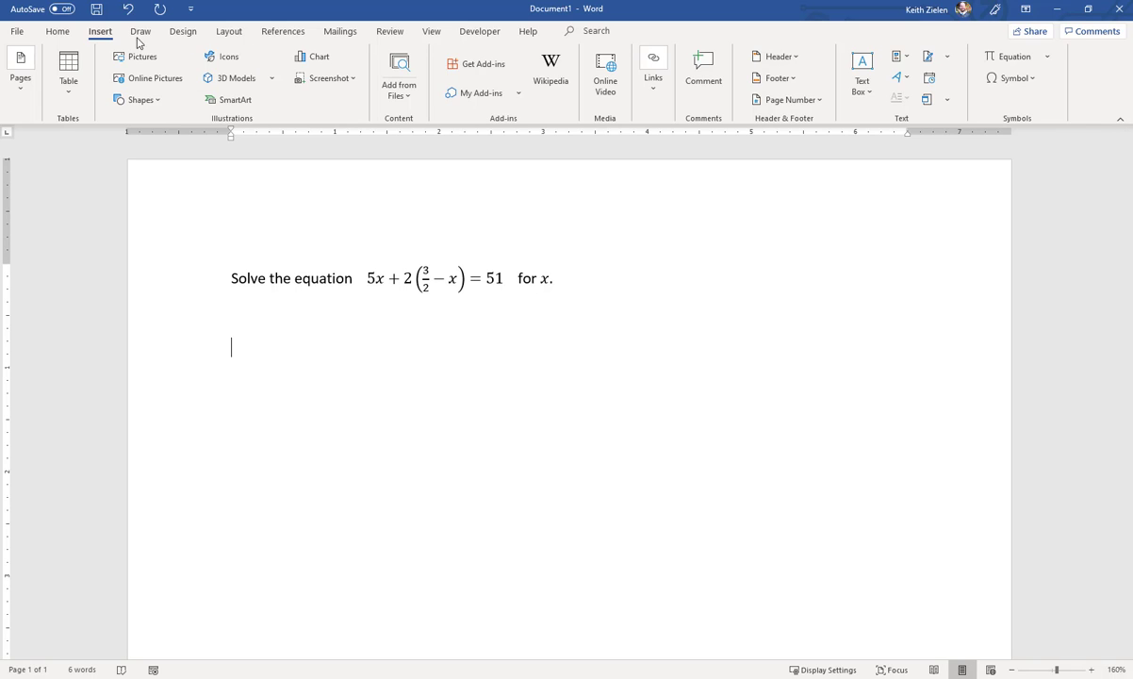
left_click(59, 34)
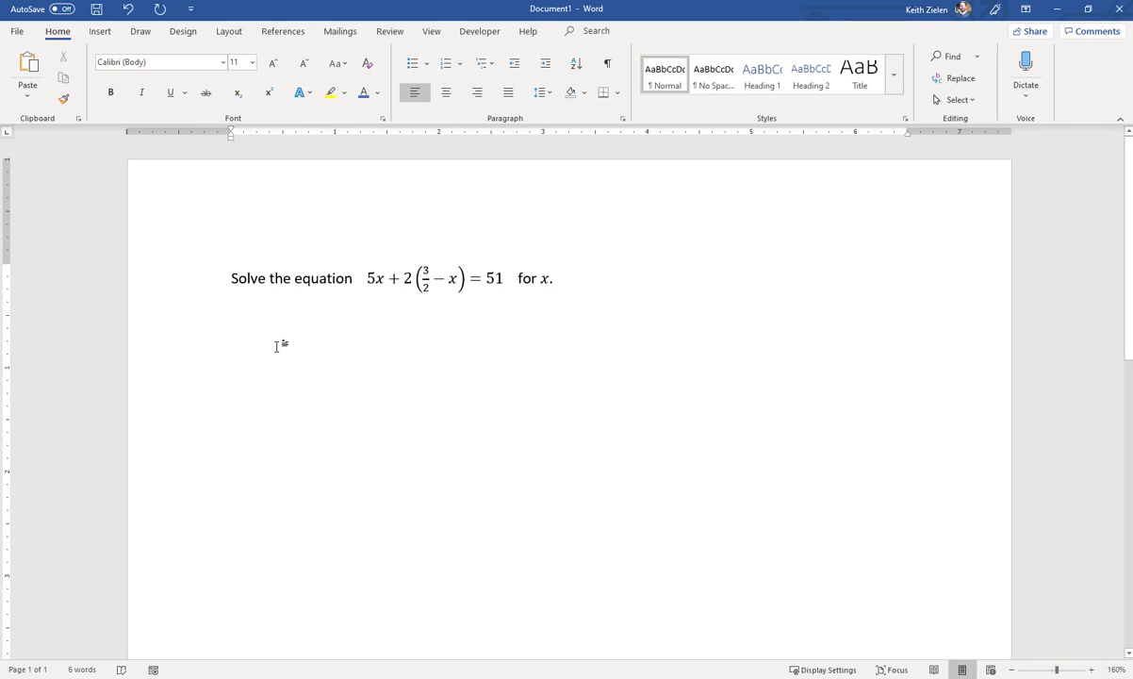
type("Solvew")
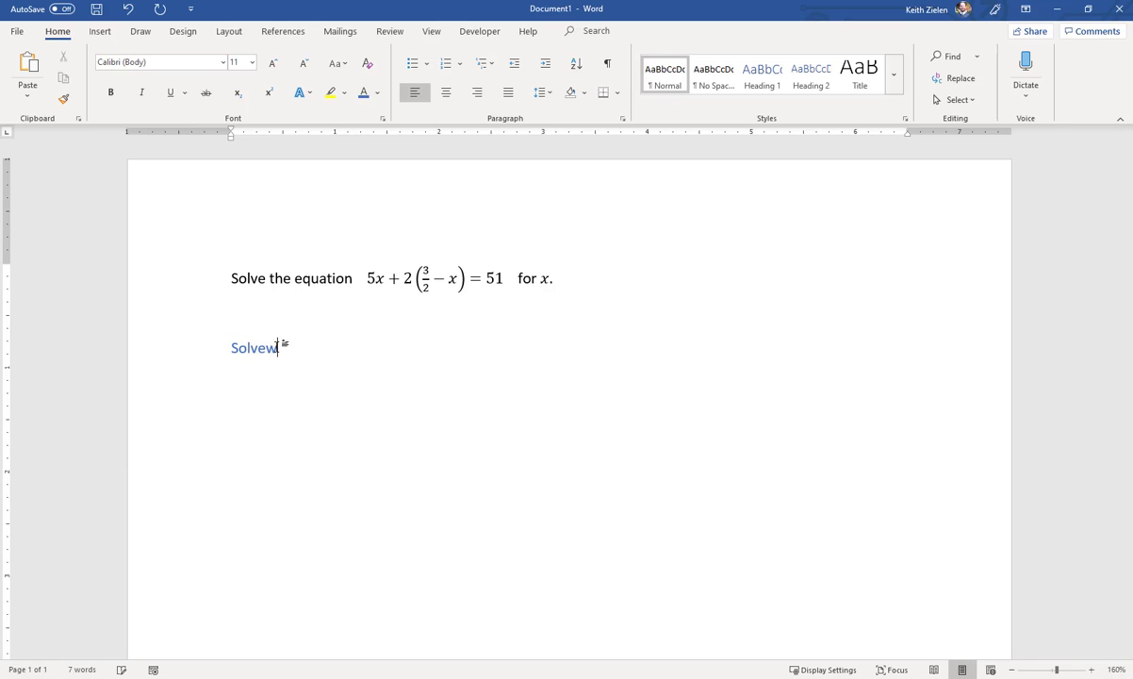
key("BackSpace")
type("the equation")
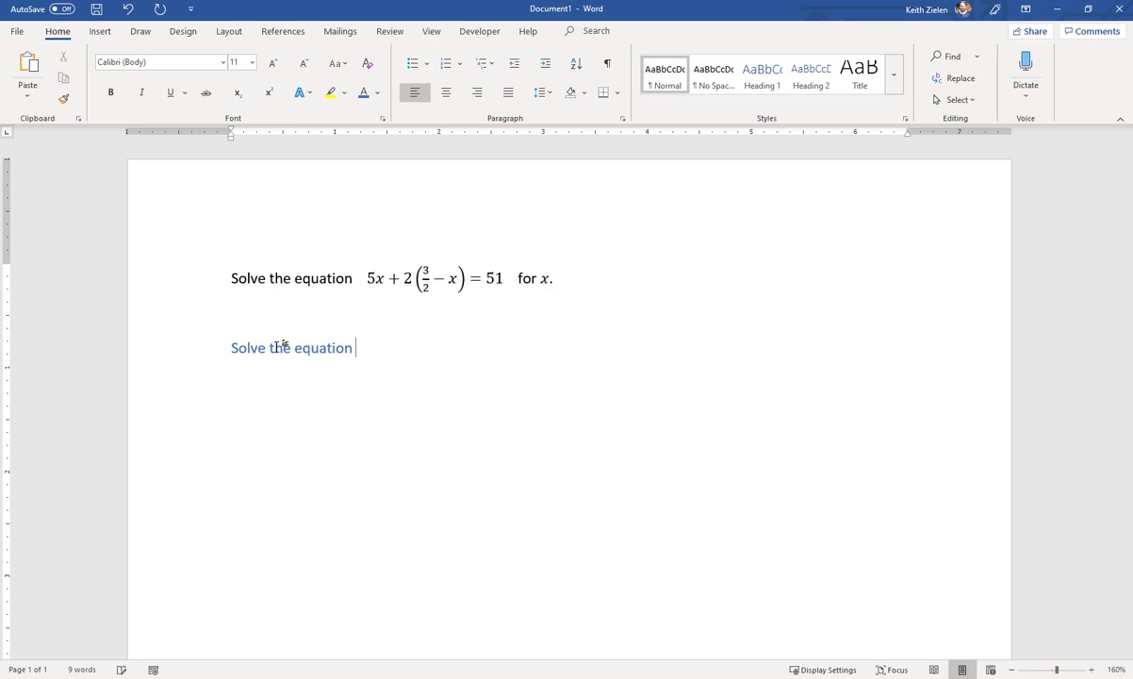
type(" 5x+2(")
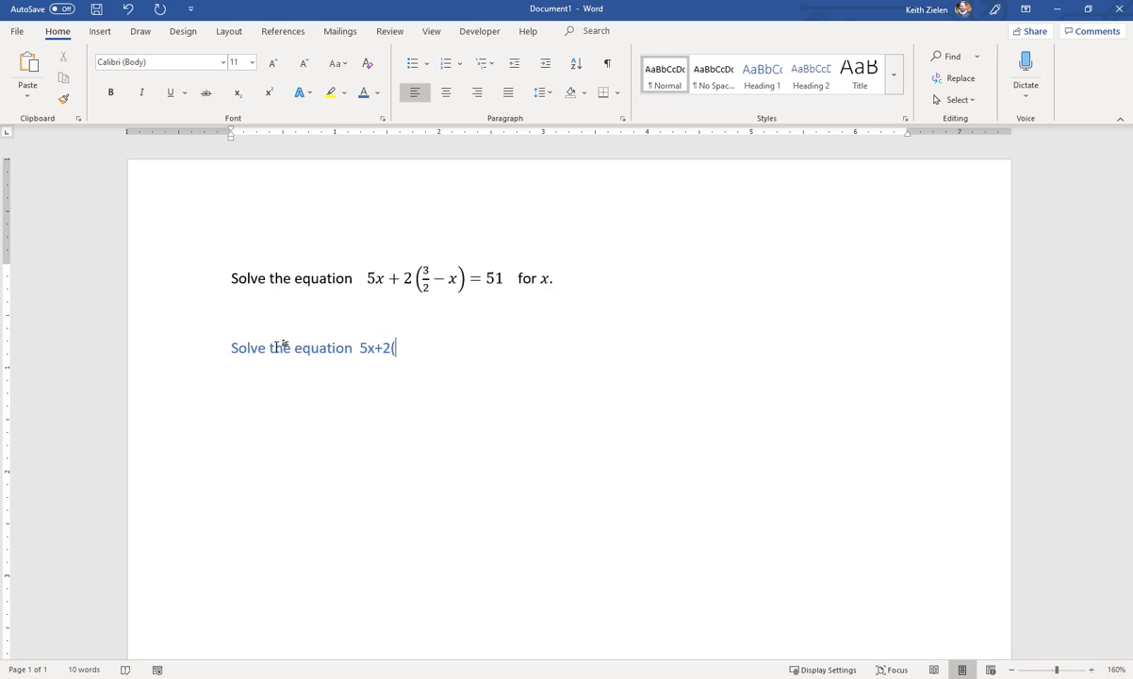
type("3/2-x)=51")
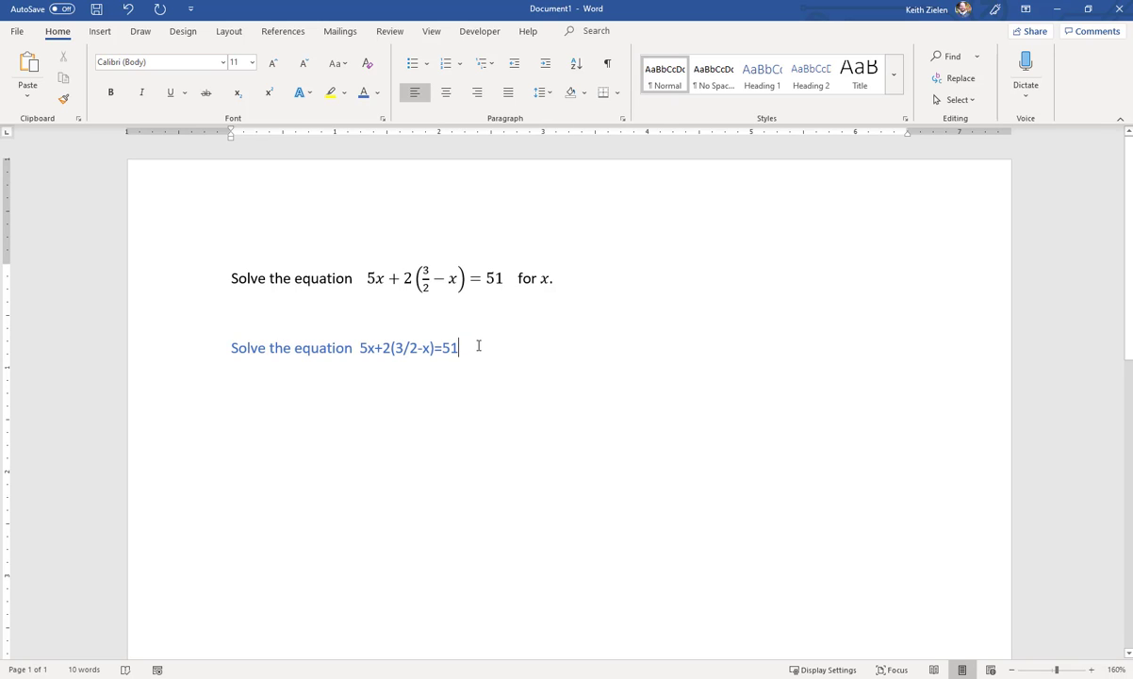
left_click_drag(478, 347, 363, 354)
key("BackSpace")
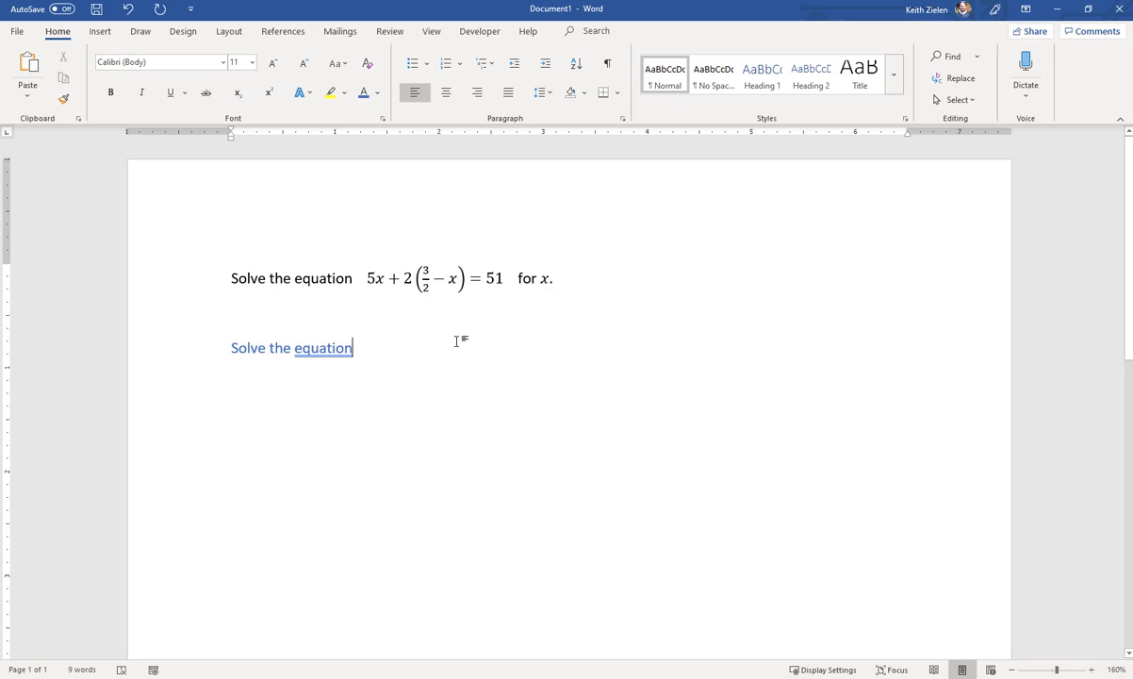
- Add the word "for" after "Solve the equation" and insert a new blank inline equation in the gap before it
type("for")
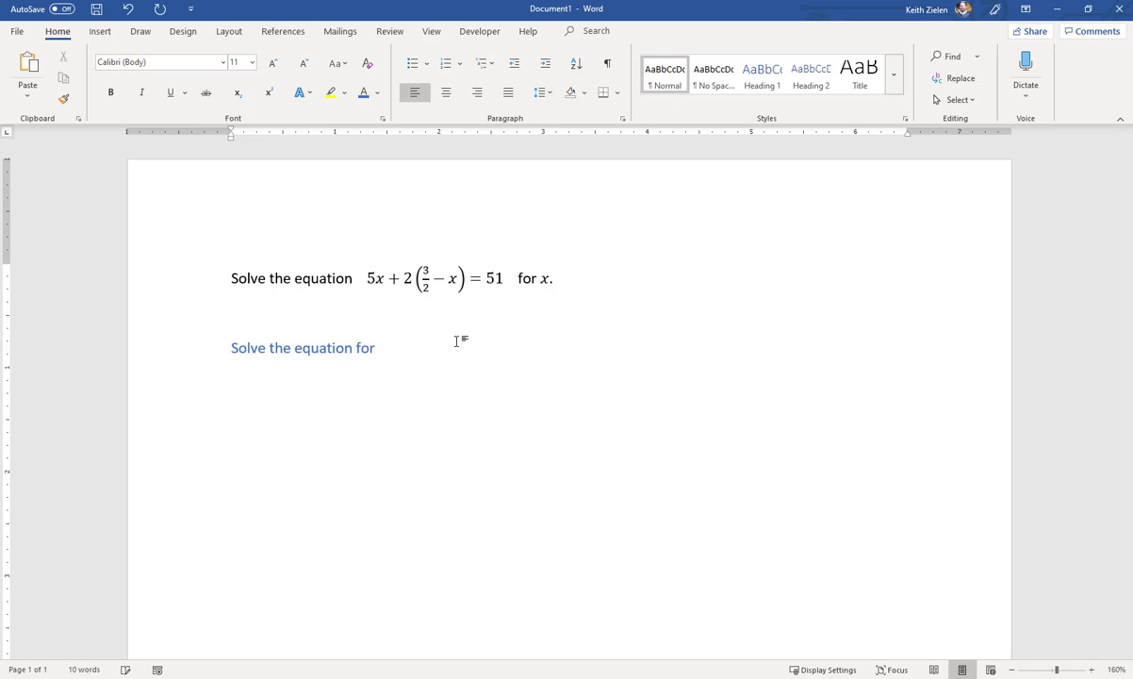
key("Left")
key("Left")
key("Left")
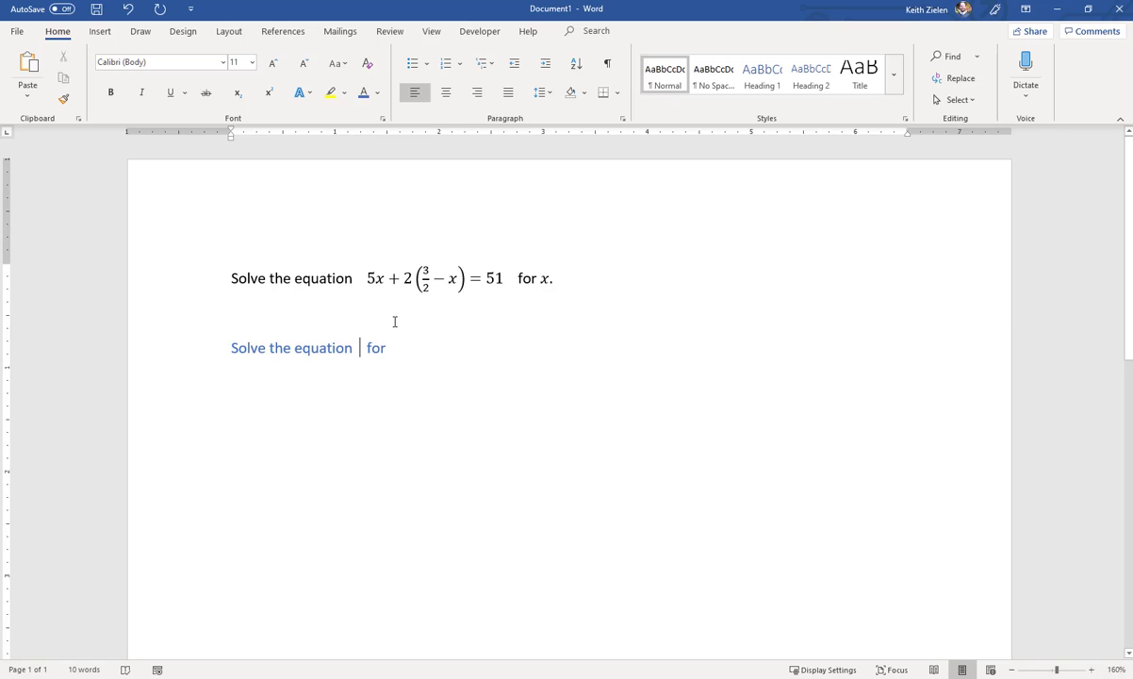
left_click(100, 33)
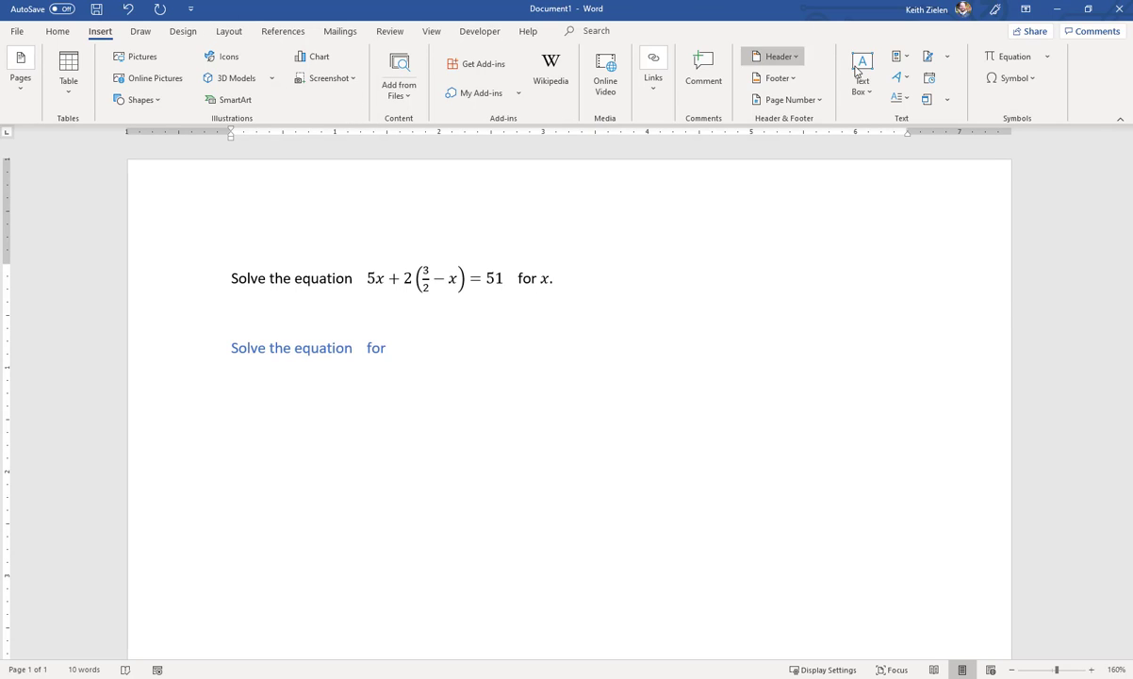
left_click(1052, 60)
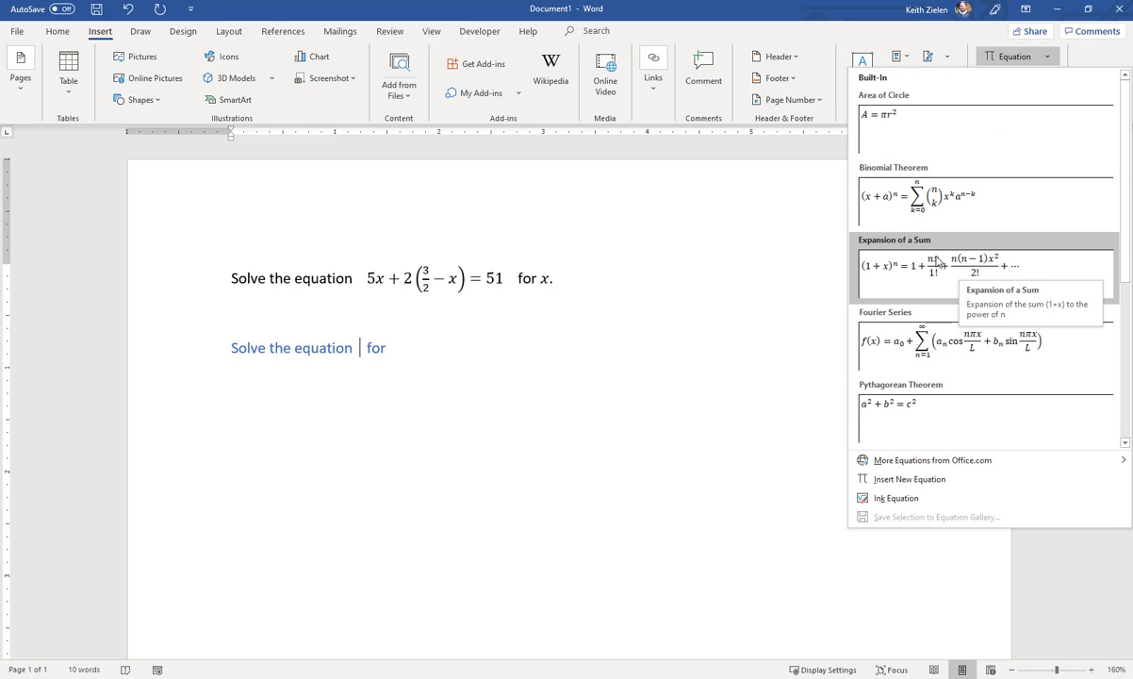
left_click(1046, 59)
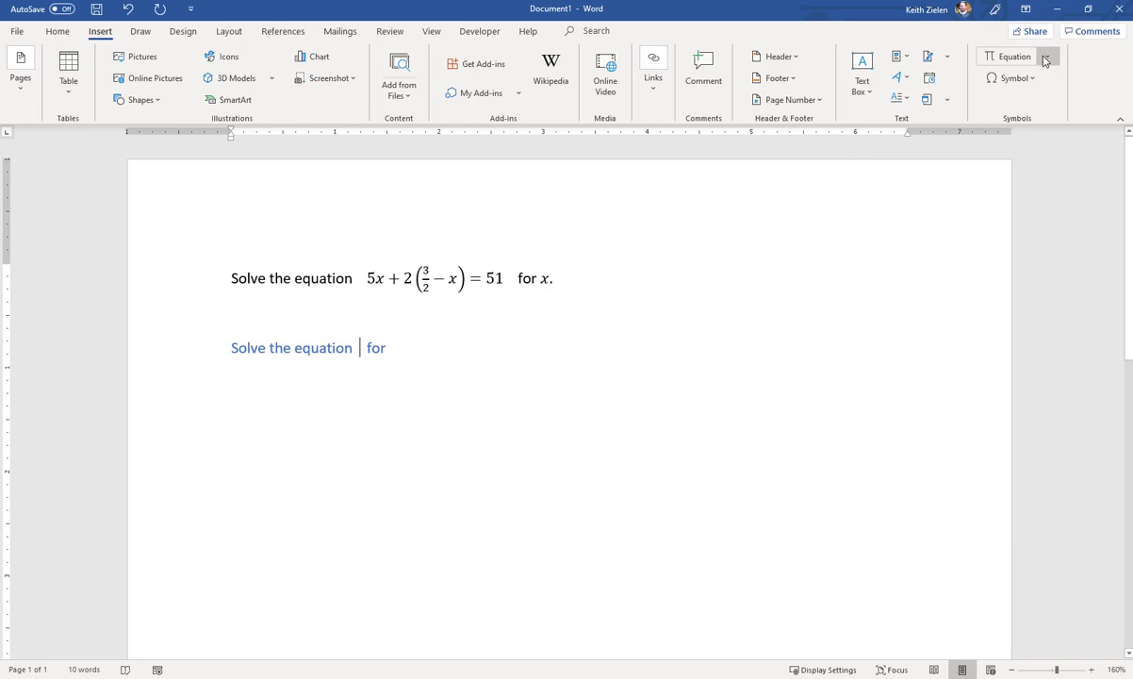
left_click(1001, 62)
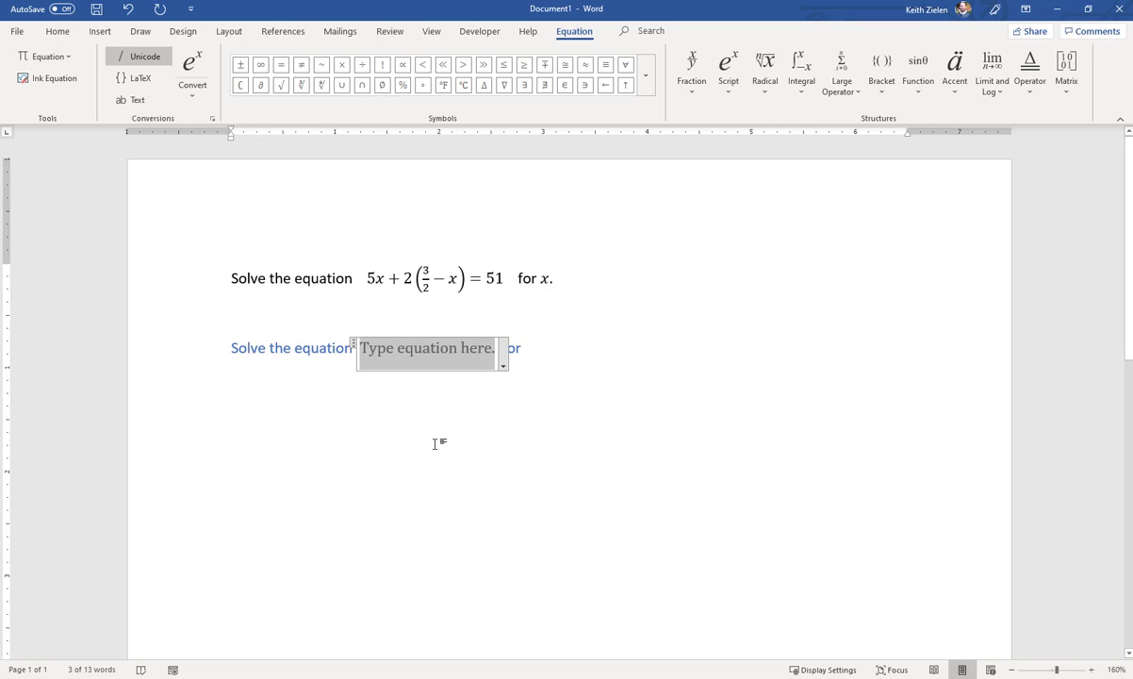
- Fill the blank equation with 5x+2(3/2−x)=51, building 3/2 as a stacked fraction inside full-height parentheses
type("5x ")
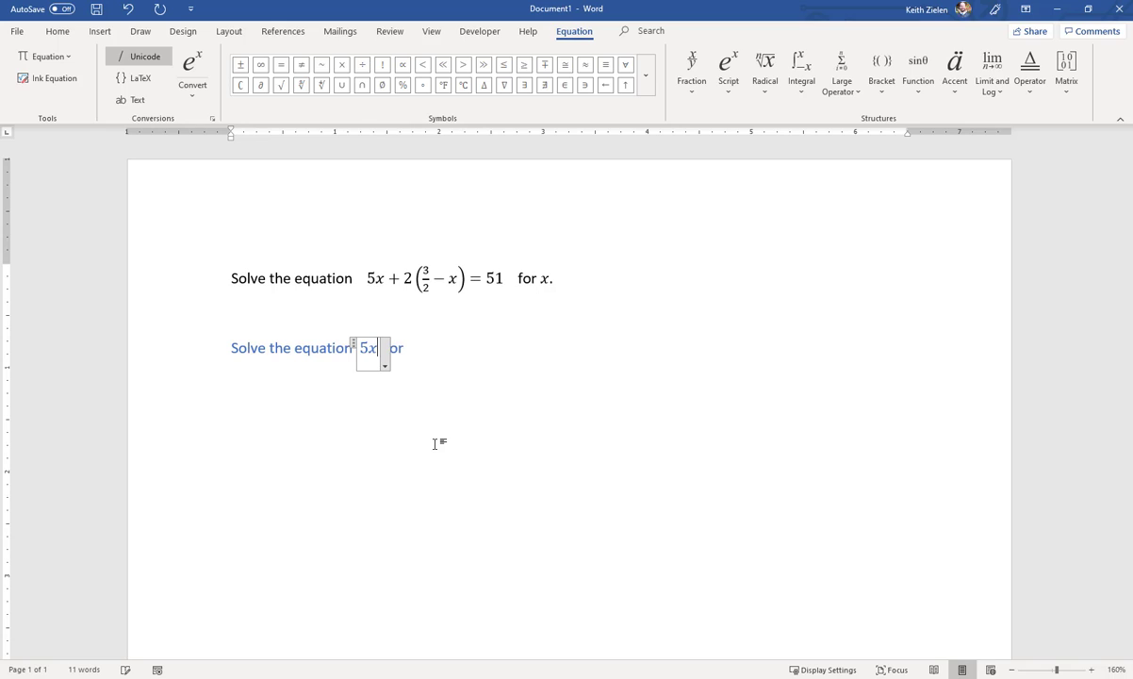
type("+")
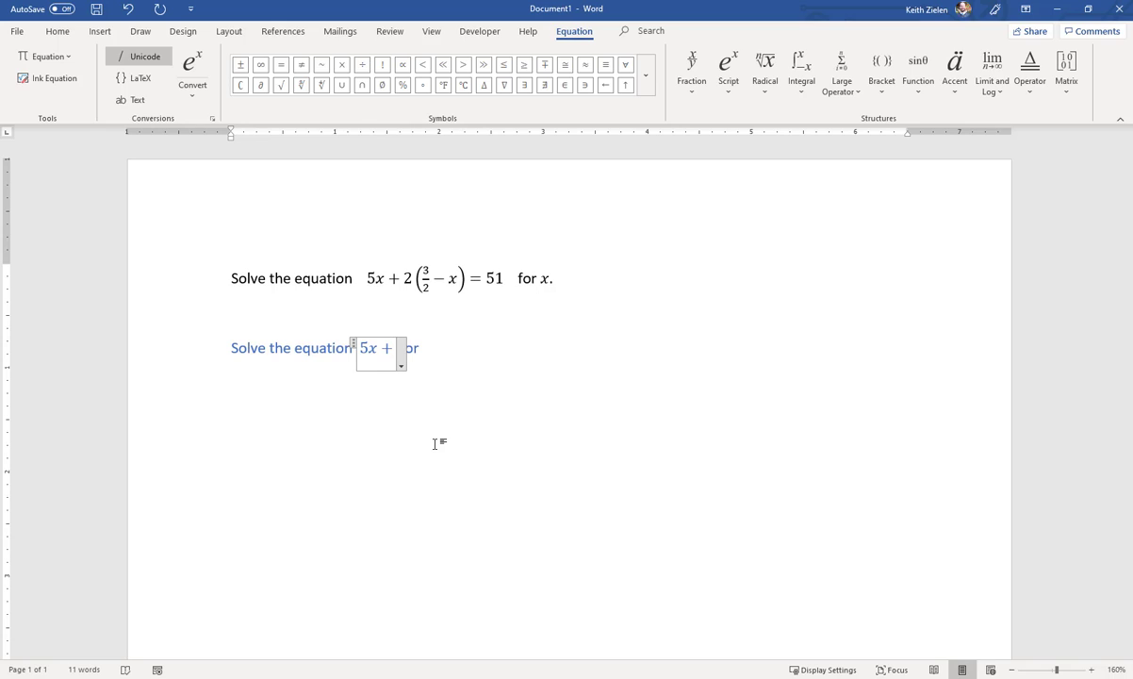
type("2")
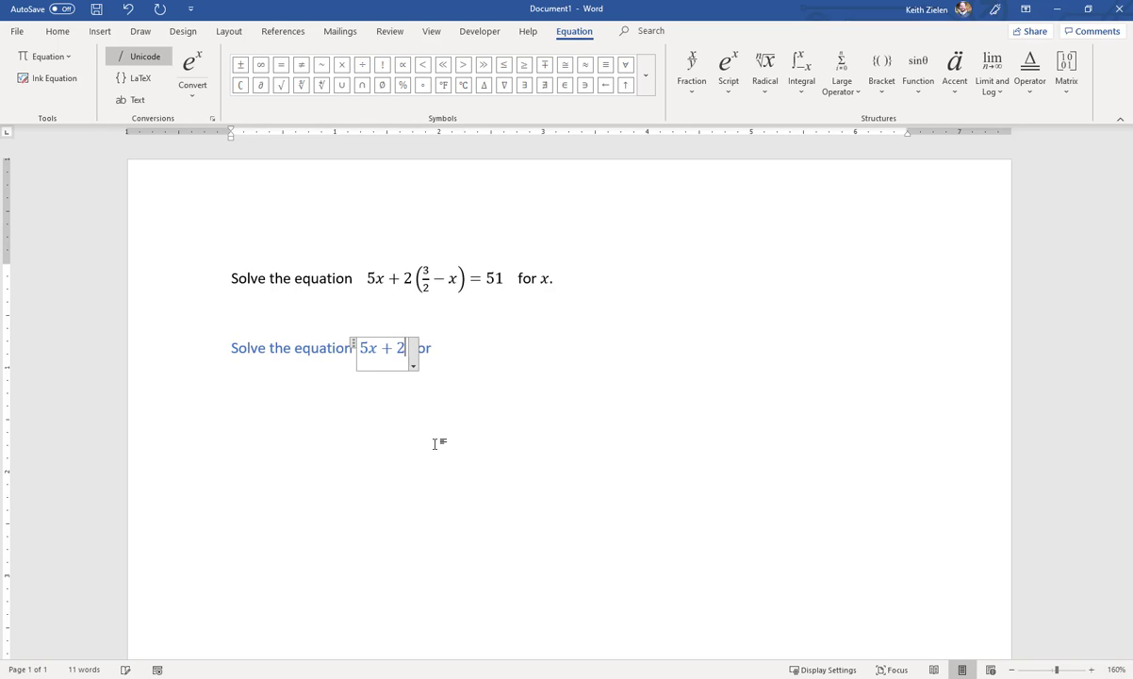
type("(3/2")
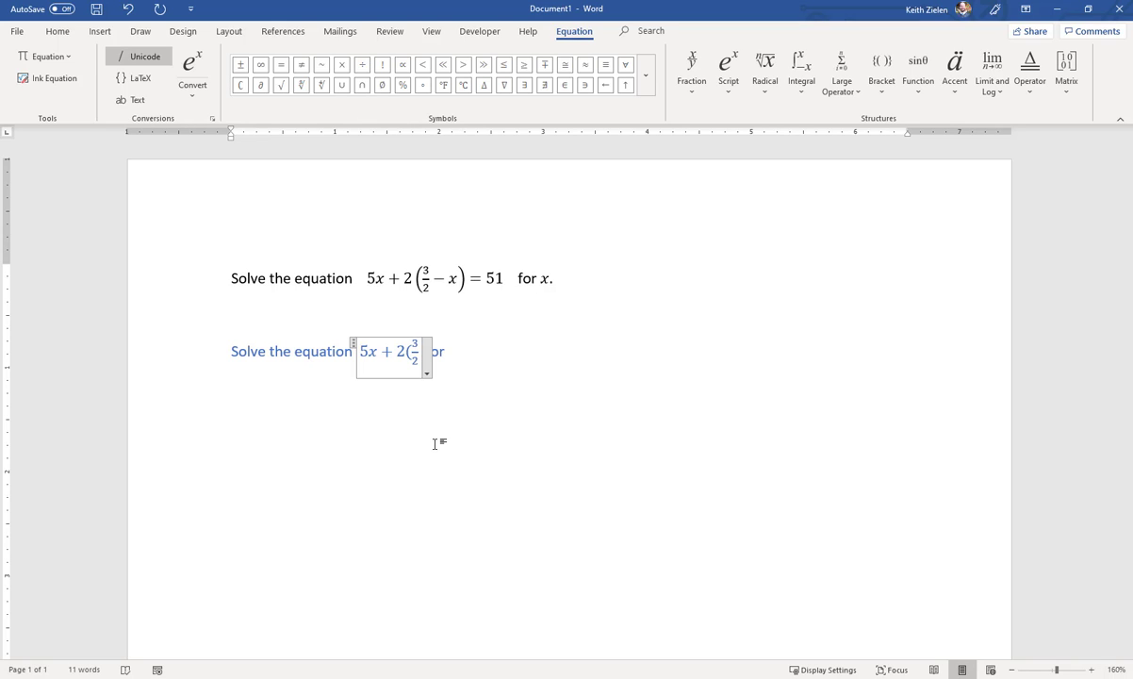
type("-x")
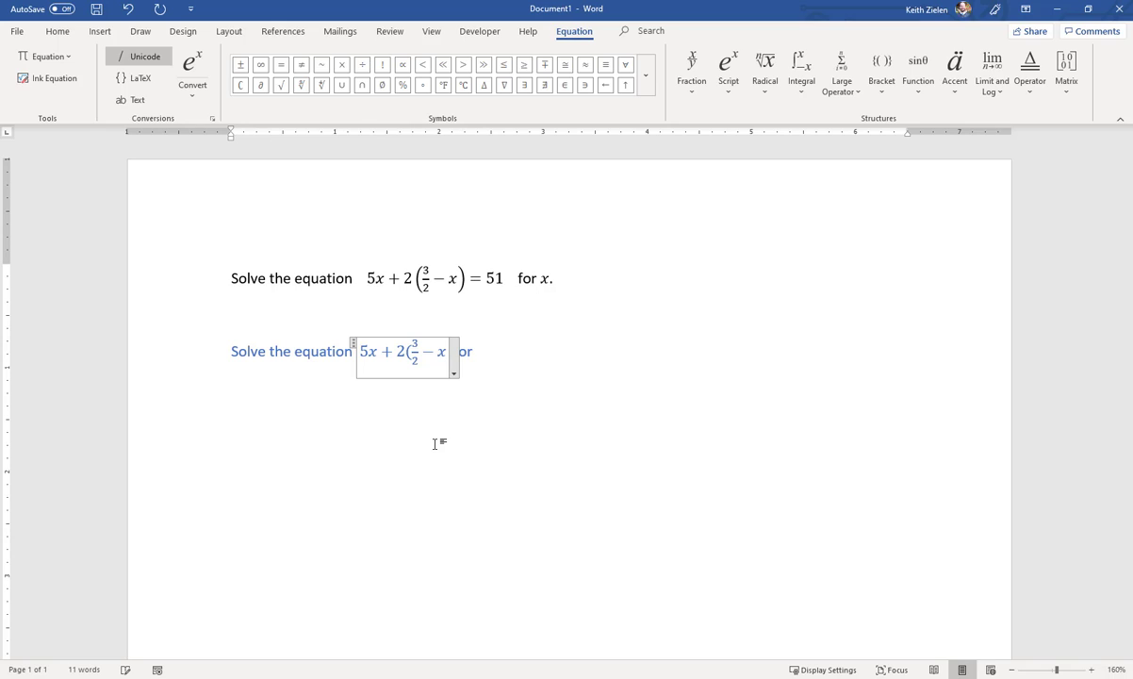
type(")")
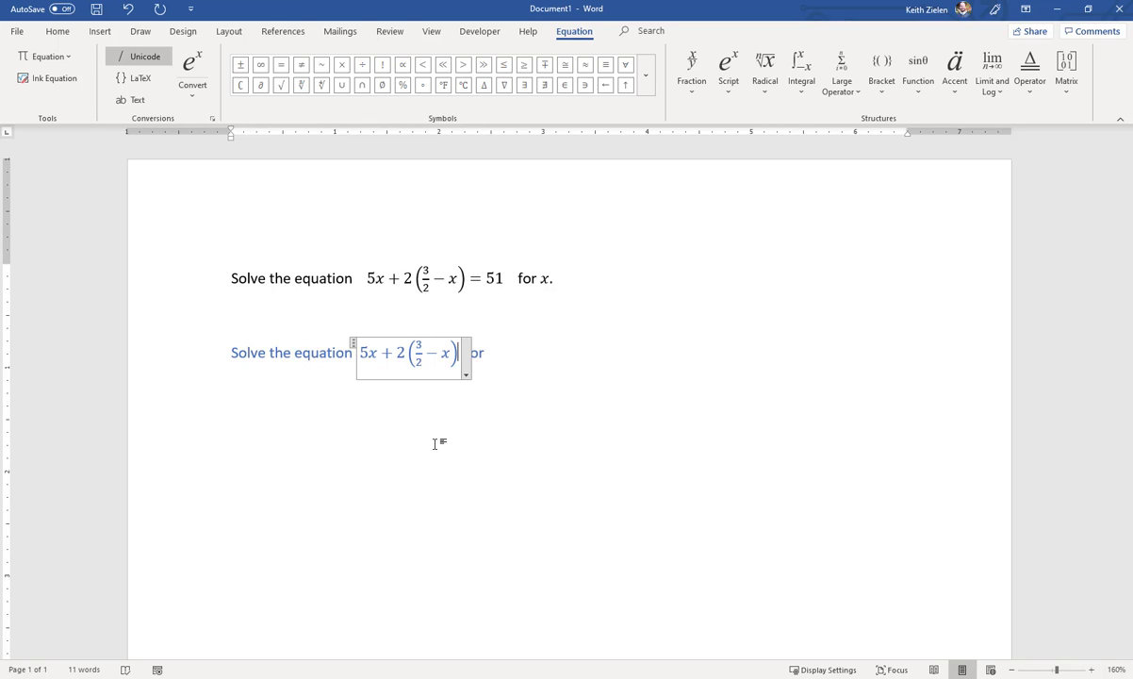
type(" =51")
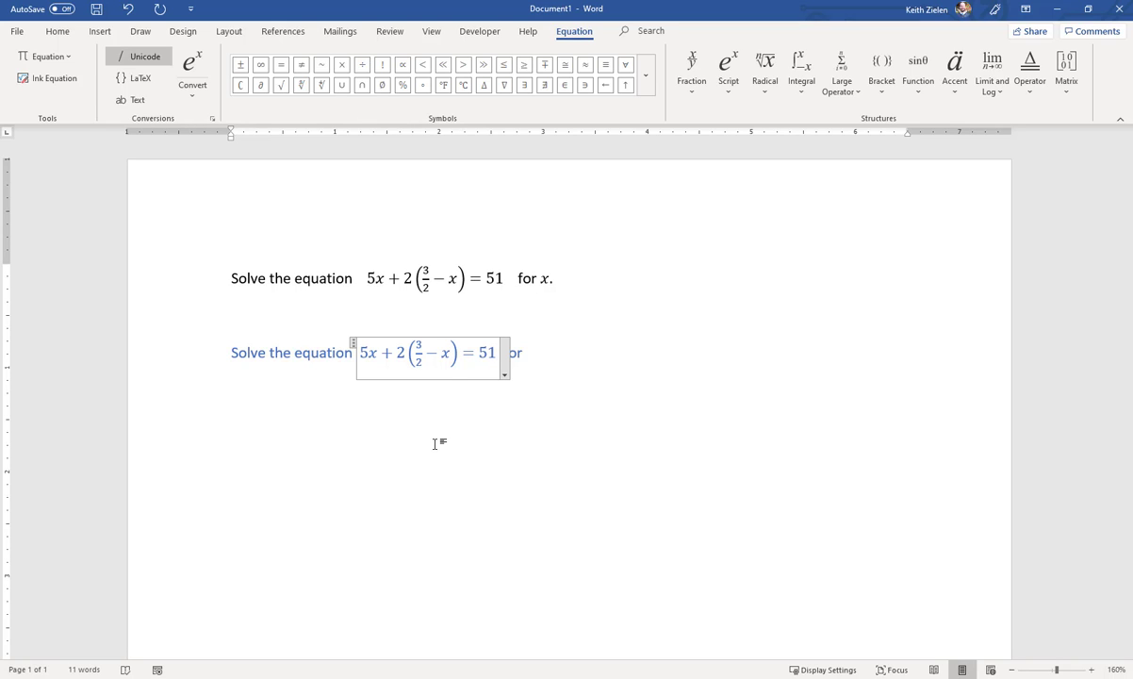
left_click(495, 375)
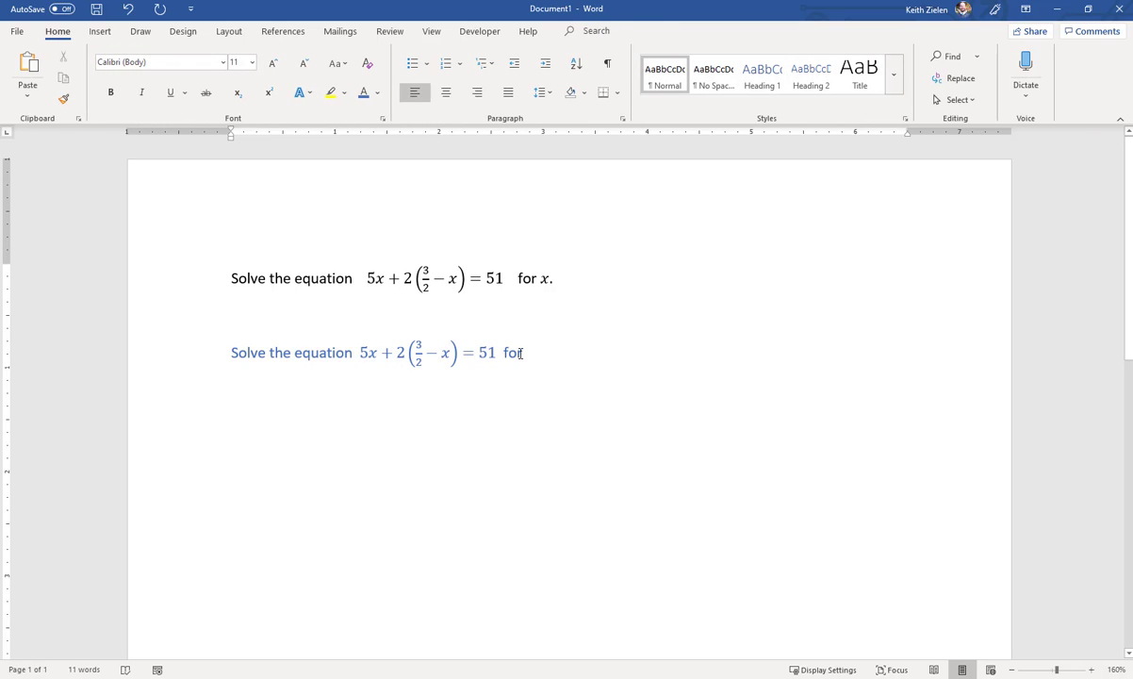
type("for")
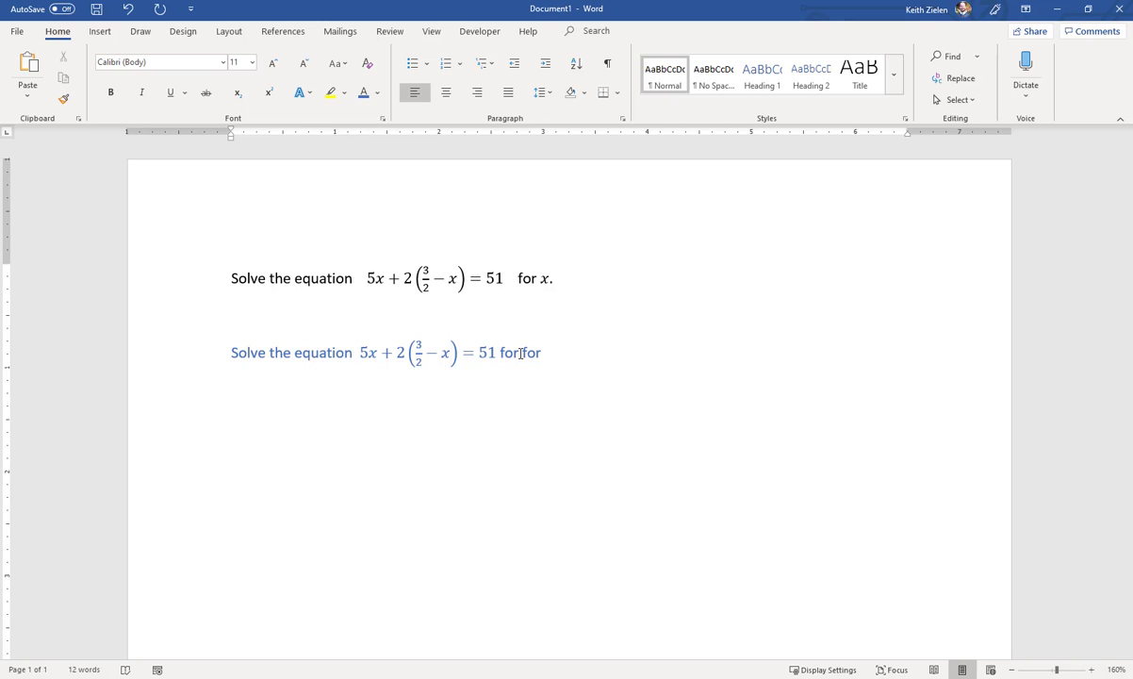
key("BackSpace")
key("BackSpace")
key("BackSpace")
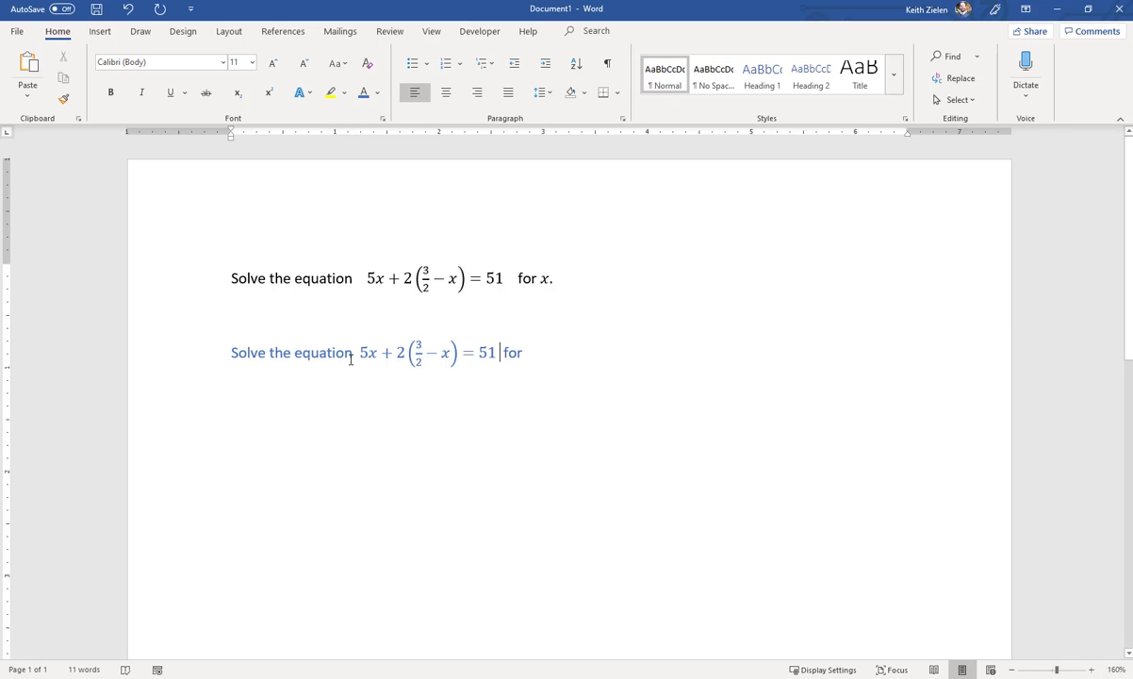
left_click_drag(352, 353, 231, 354)
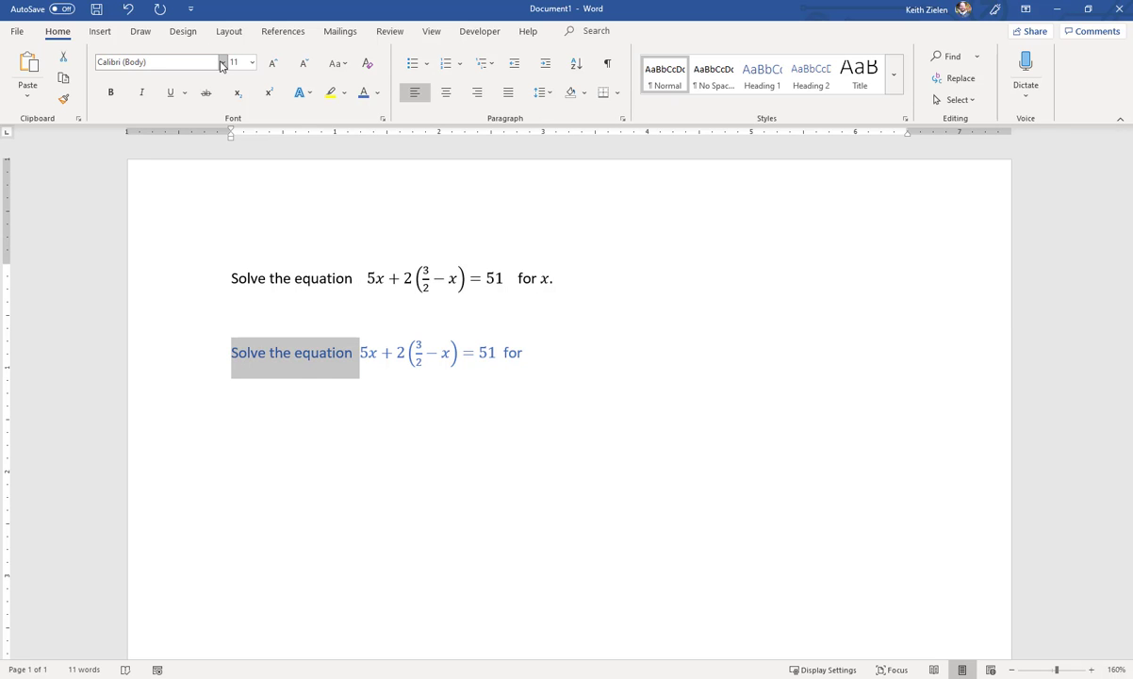
left_click(223, 62)
key("Escape")
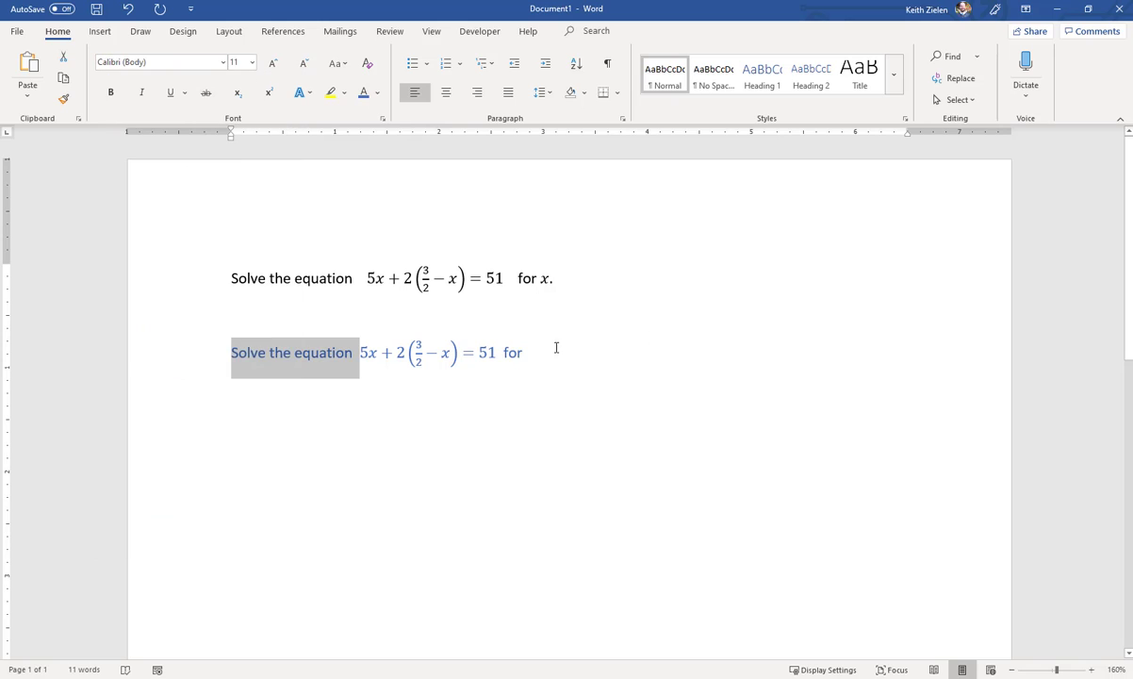
- Insert an inline equation containing x after the word "for" and end the sentence with a period
left_click(568, 350)
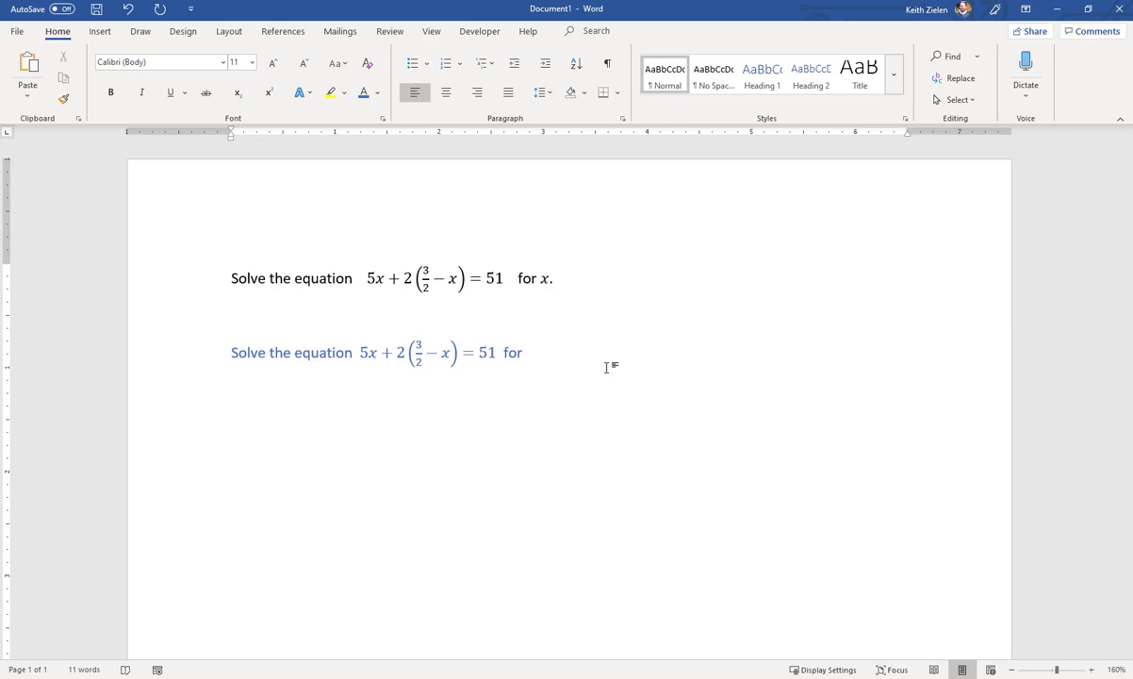
left_click(102, 33)
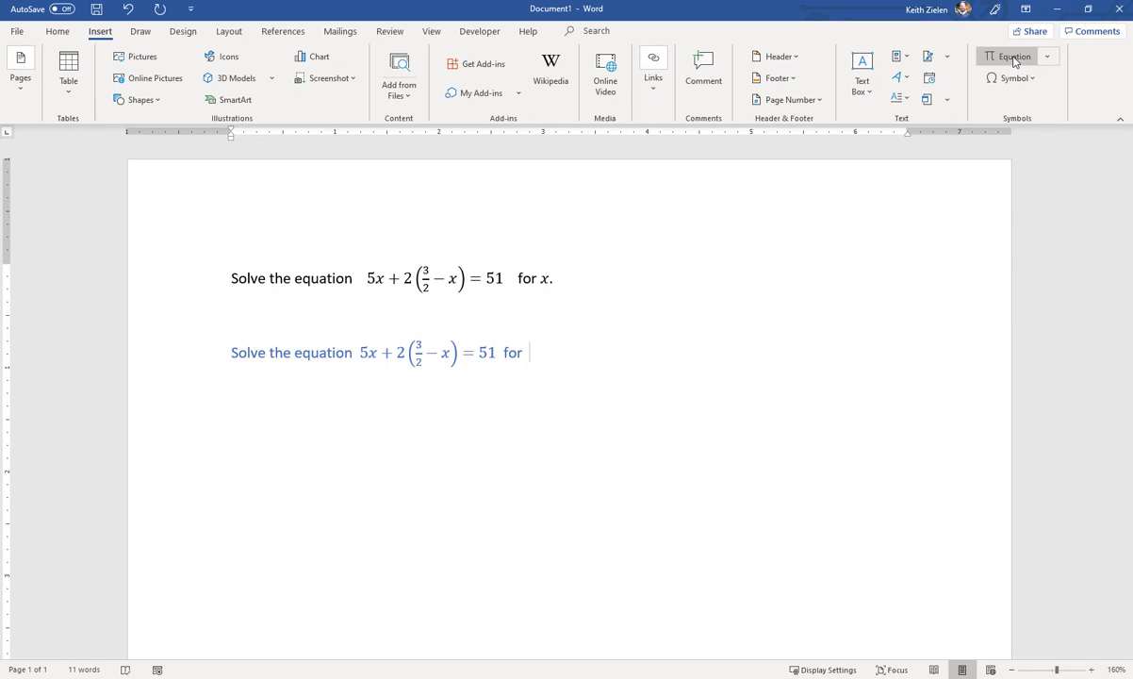
left_click(1014, 59)
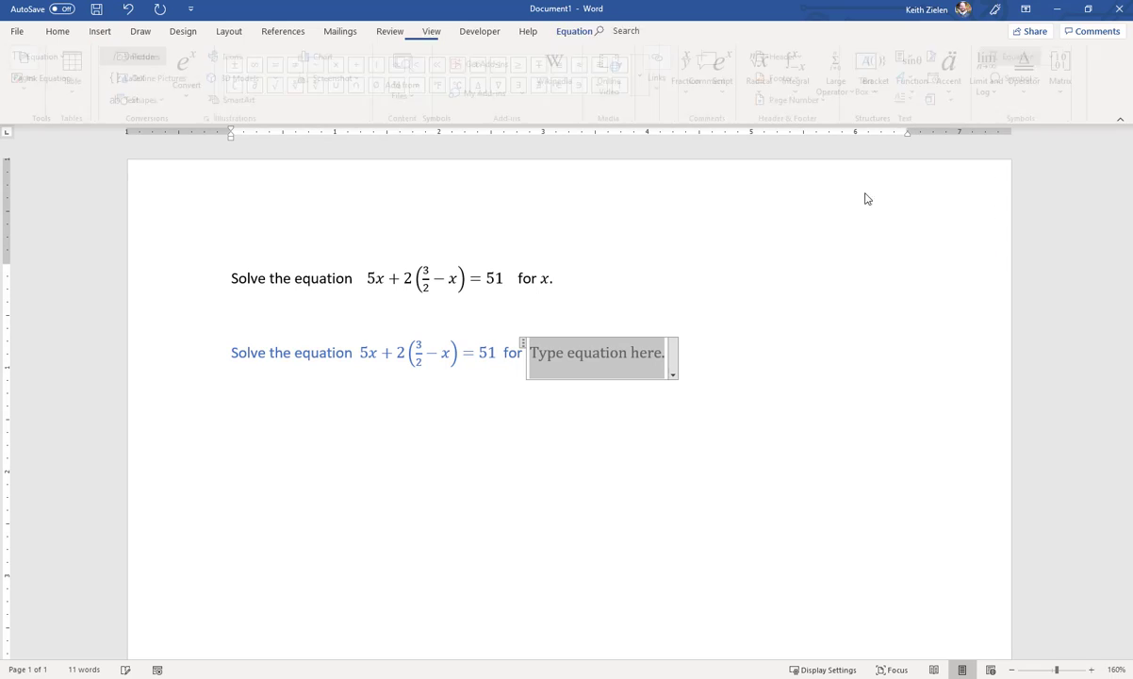
type("x")
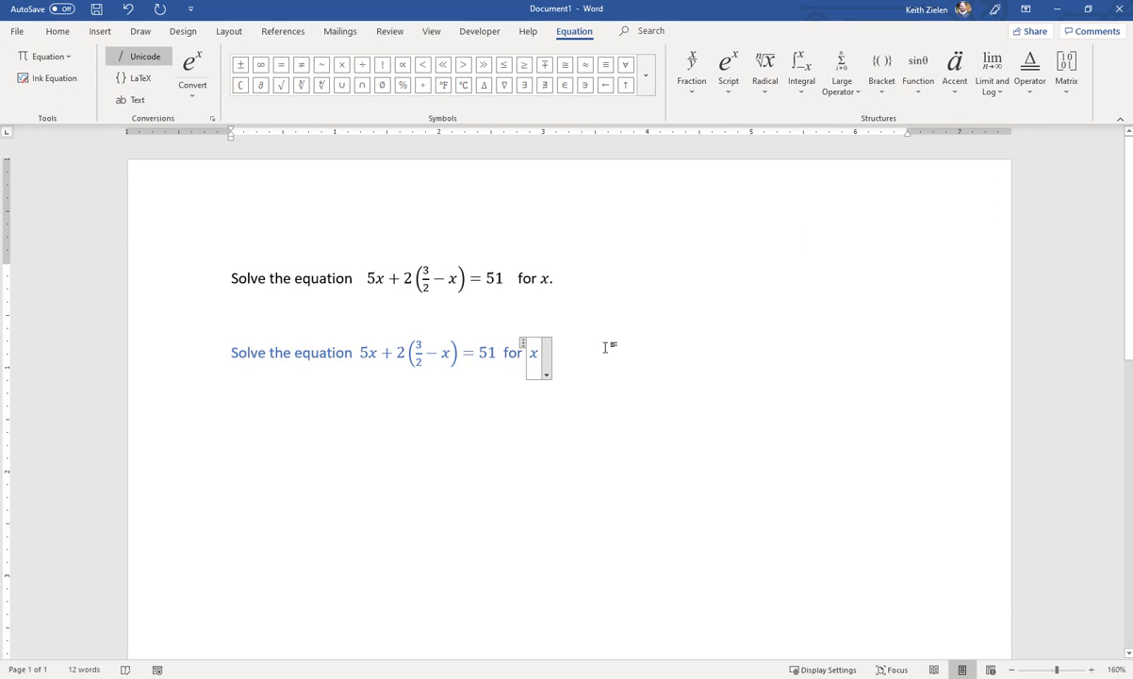
left_click(604, 346)
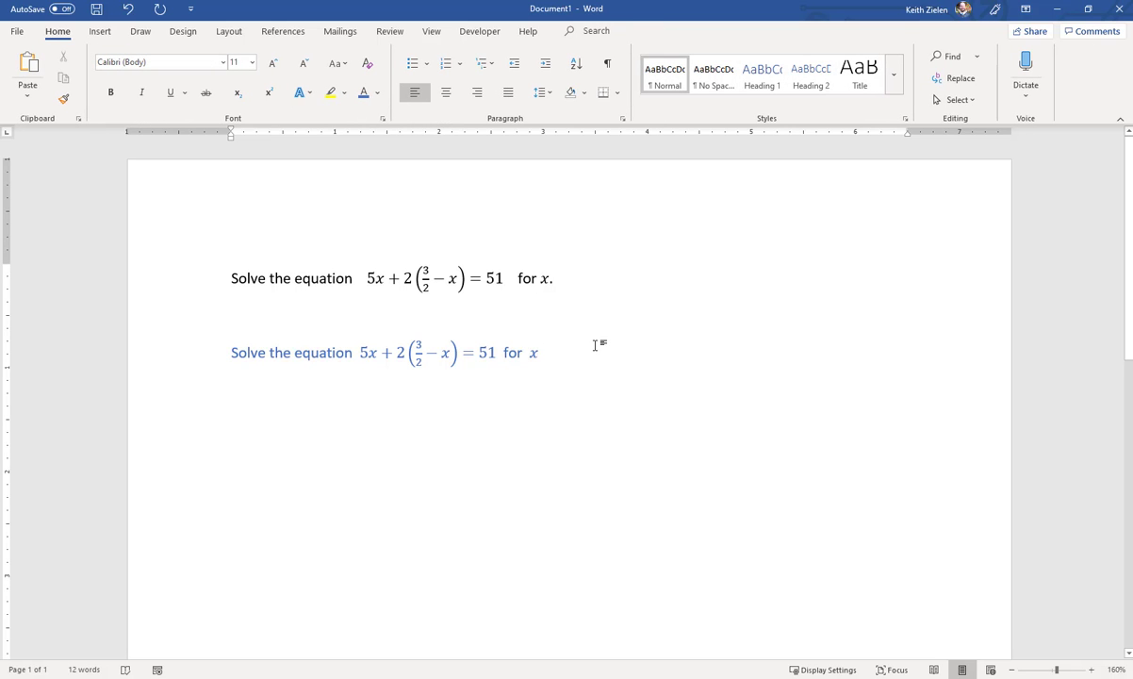
type(".")
- Add extra space before and after the equation 5x+2(3/2−x)=51 in the blue sentence
left_click(360, 352)
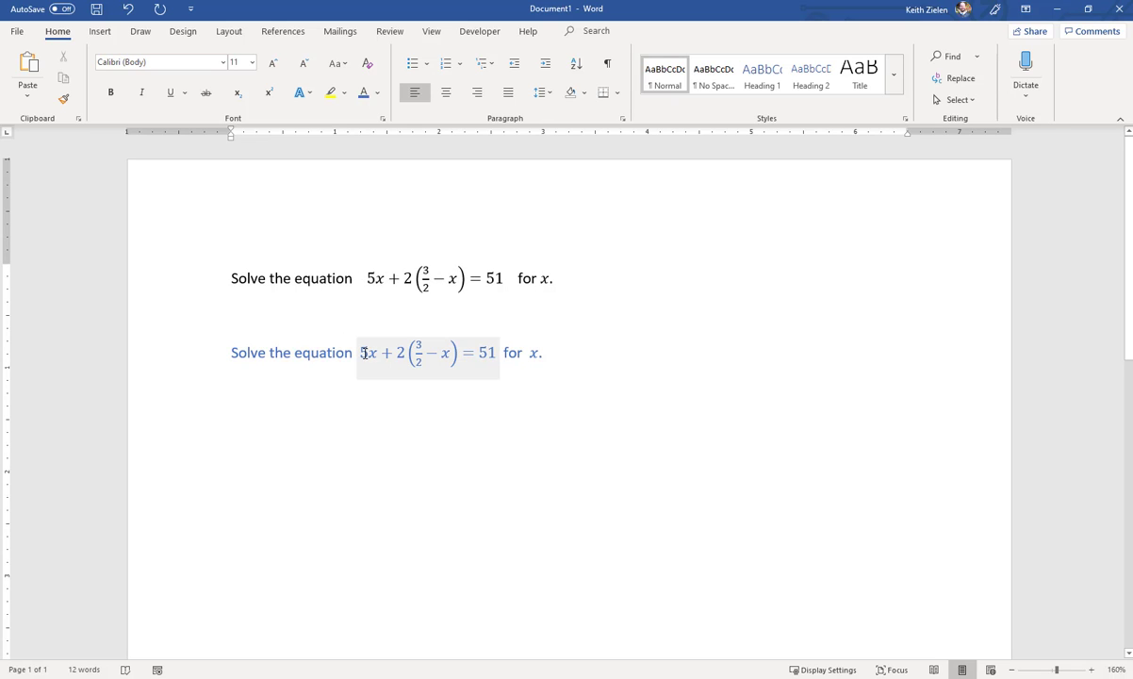
left_click(513, 357)
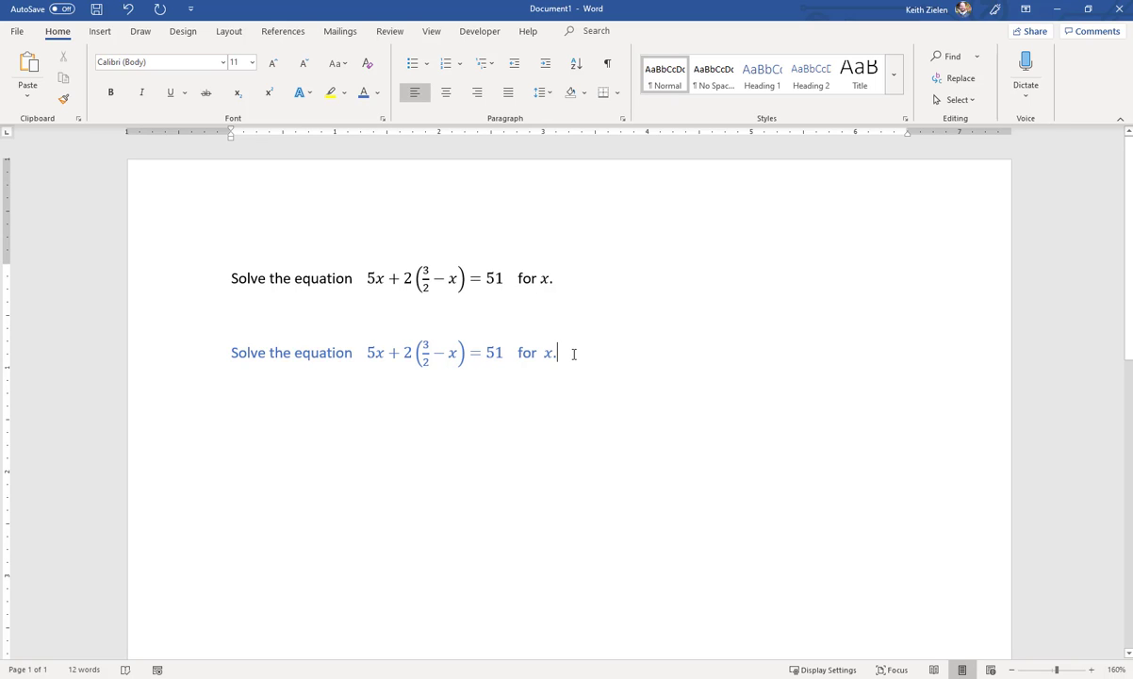
key("Return")
left_click(546, 369)
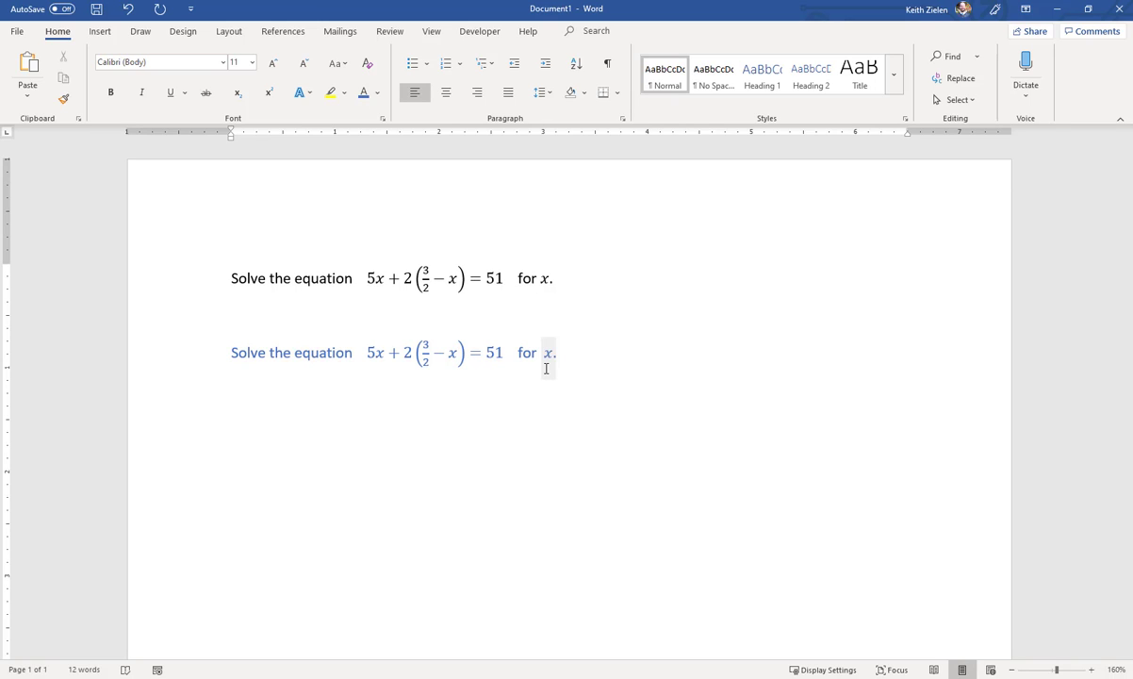
- Indent the line below the blue sentence and insert a blank inline equation there
key("Tab")
key("Tab")
key("Tab")
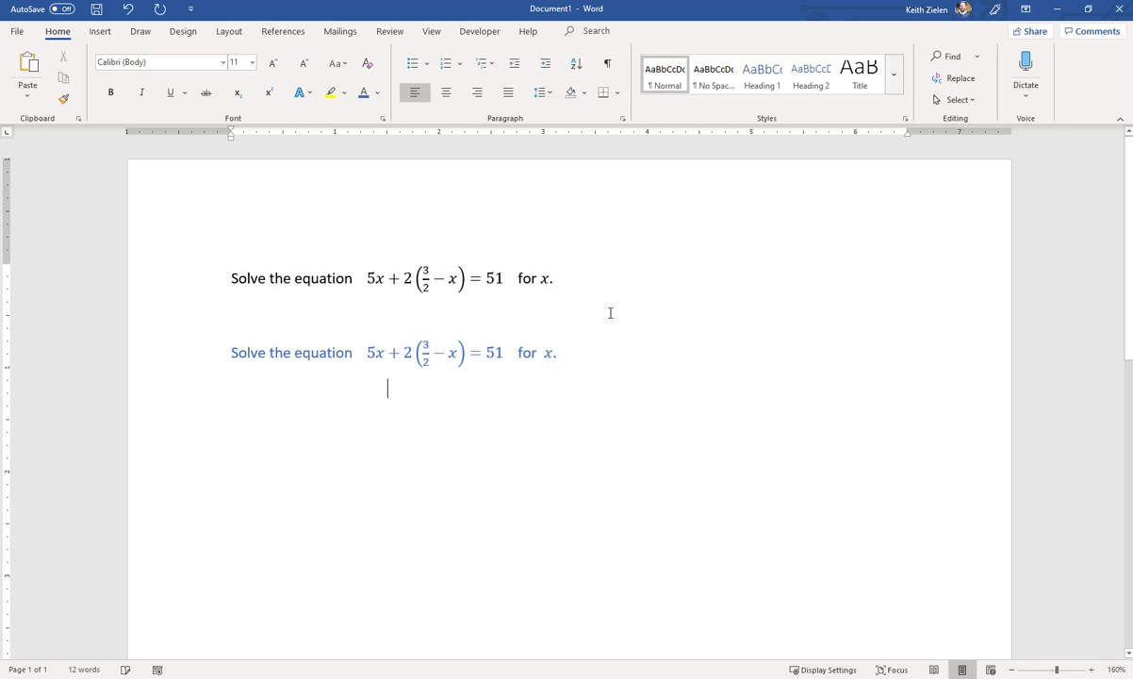
key("BackSpace")
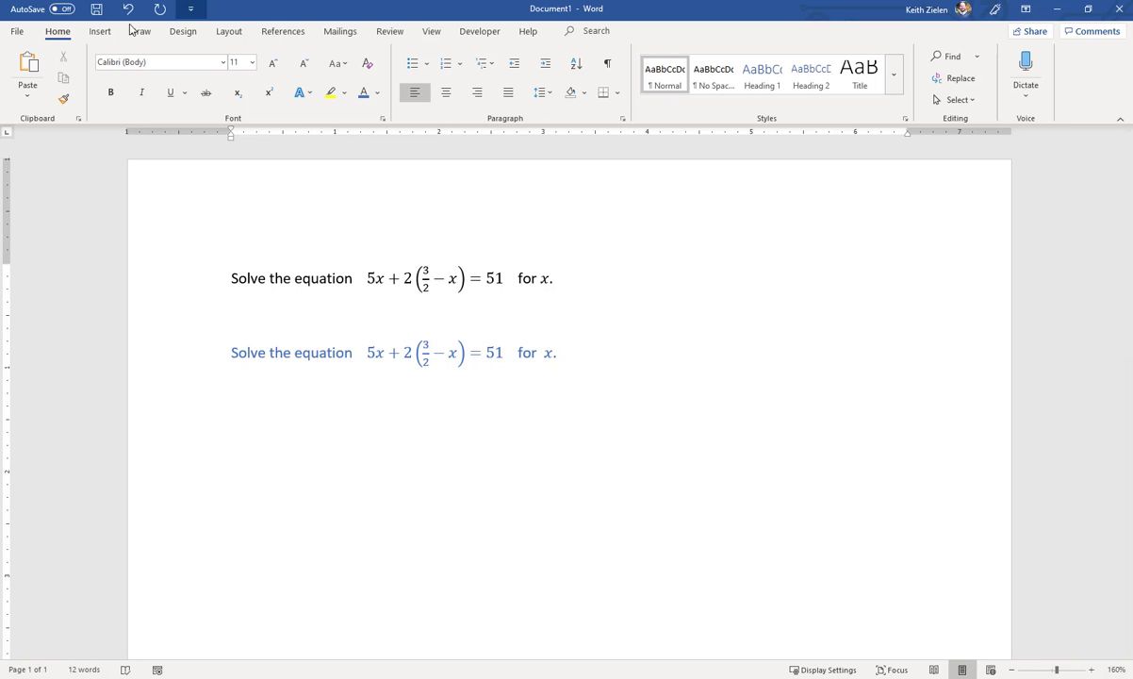
left_click(100, 31)
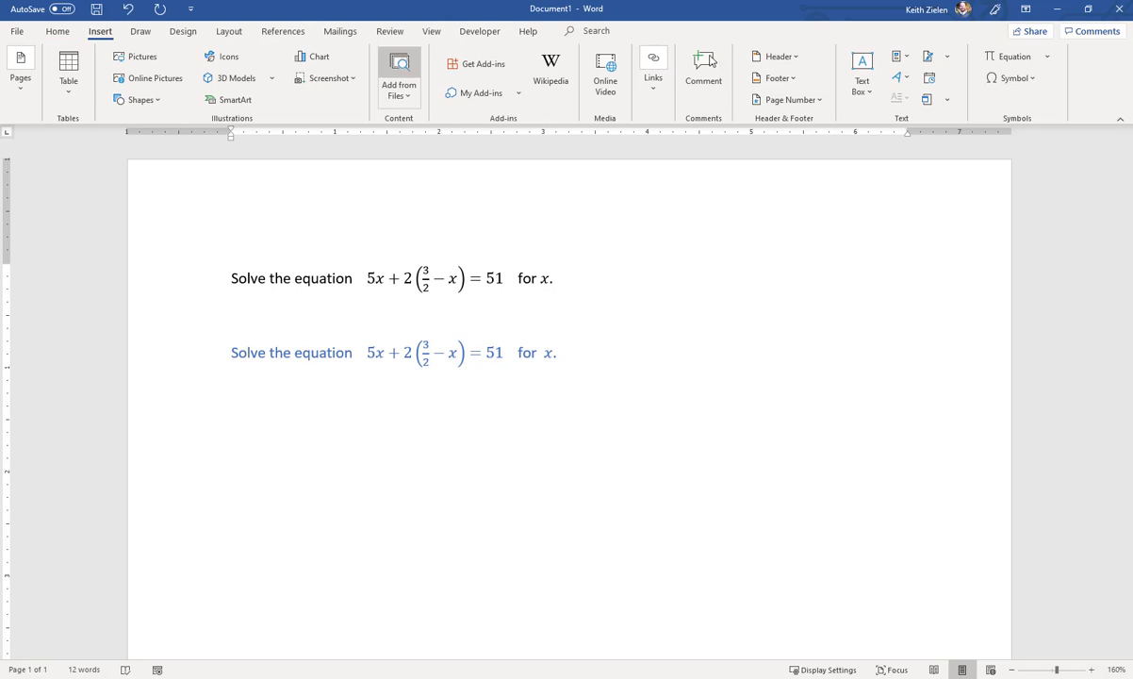
left_click(1005, 56)
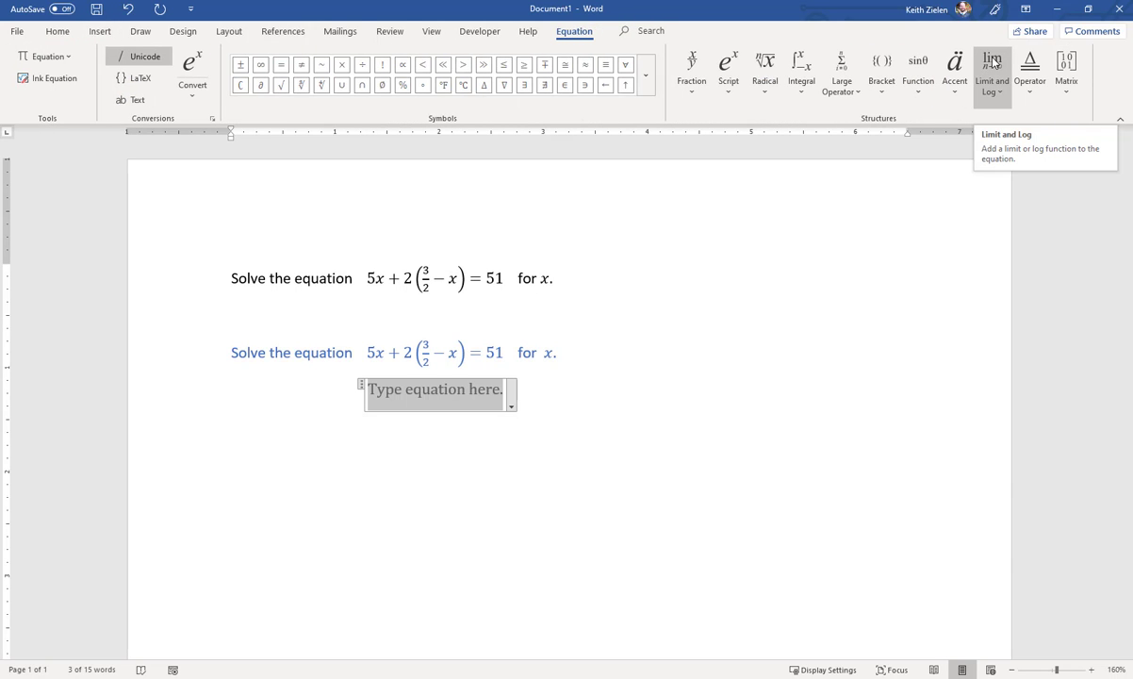
- Fill the blank equation with 5x+3−2=51 and shift it sideways to line up under the equation in the blue sentence
type("5x ")
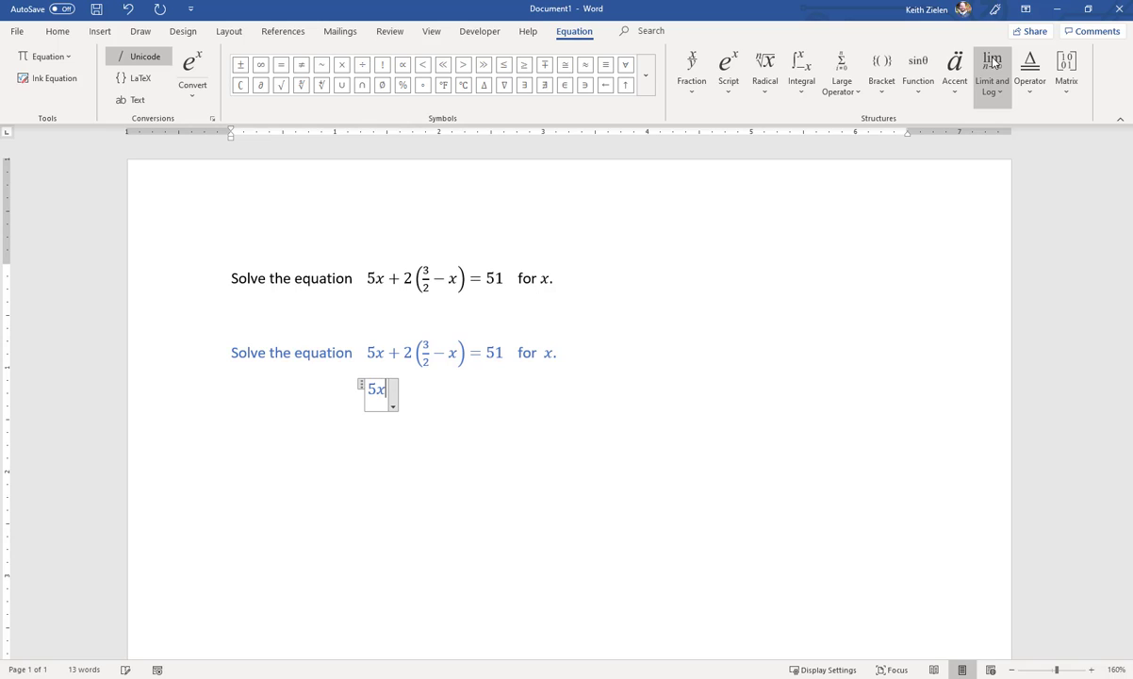
type("+")
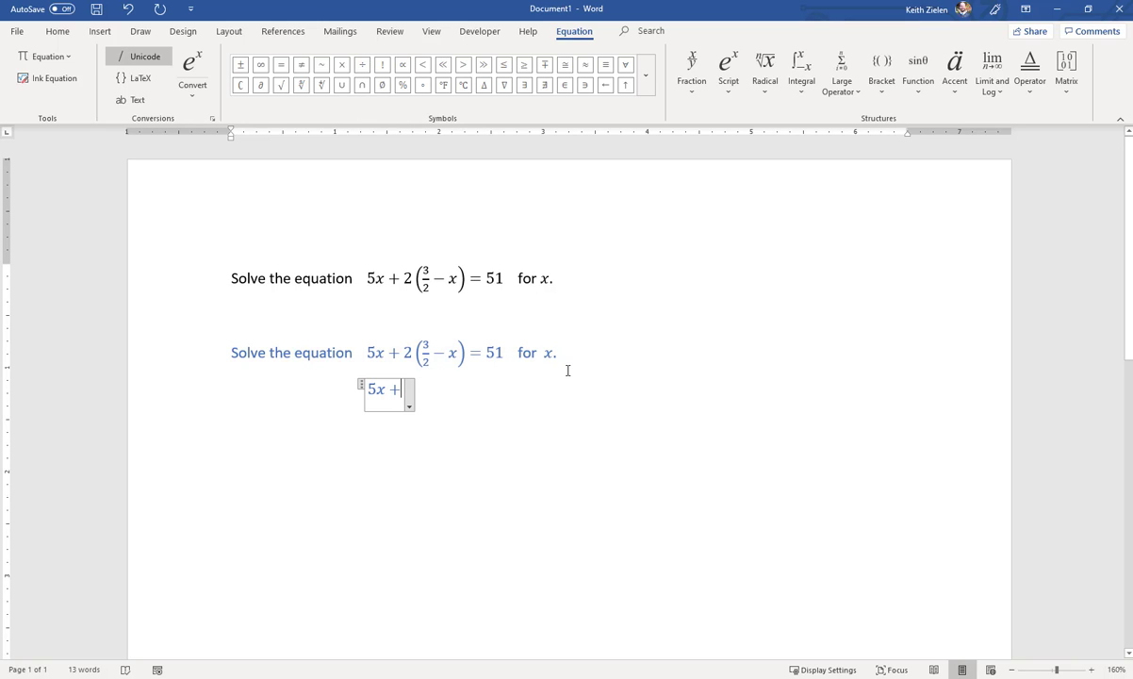
type("3")
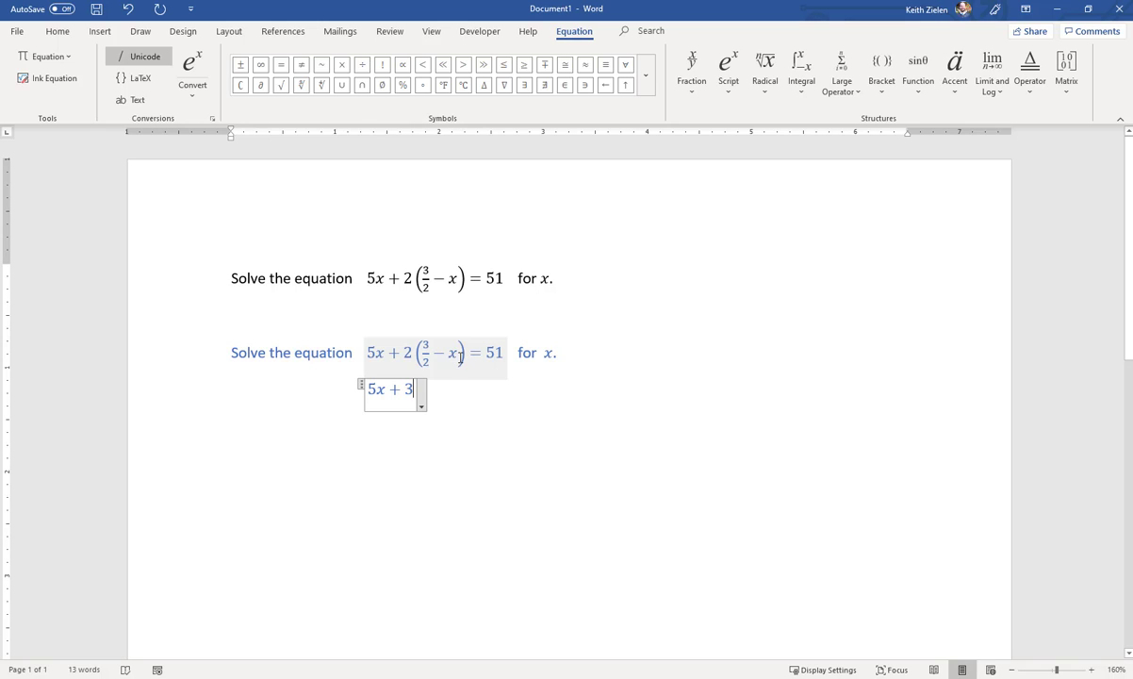
type("-2")
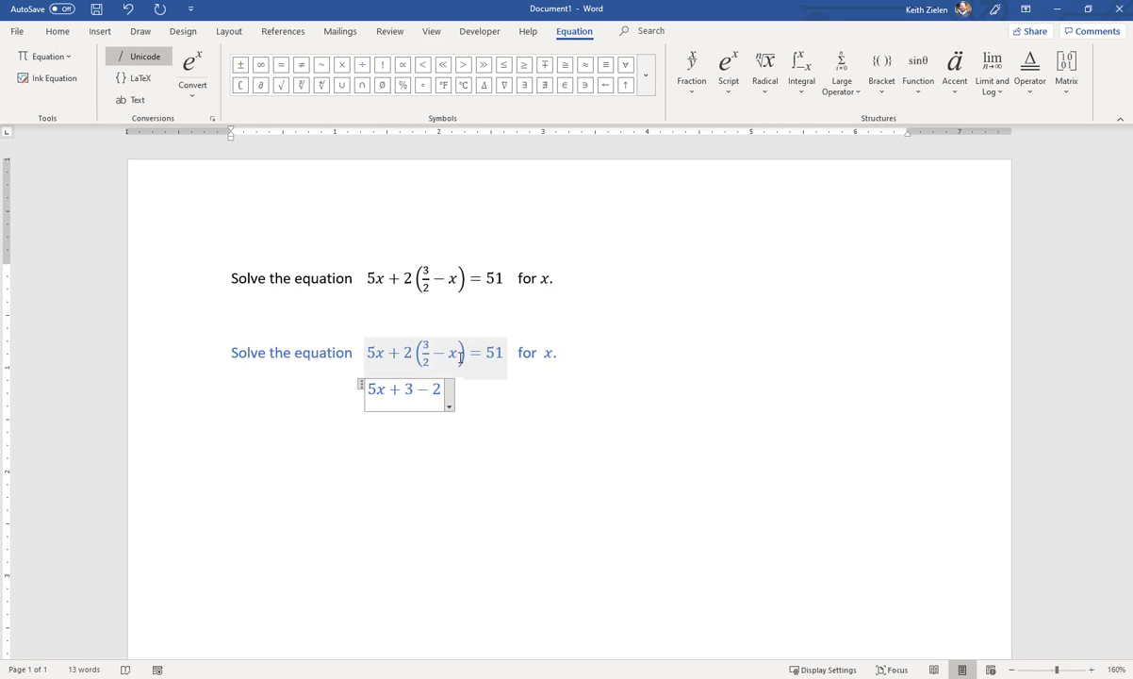
type("=51")
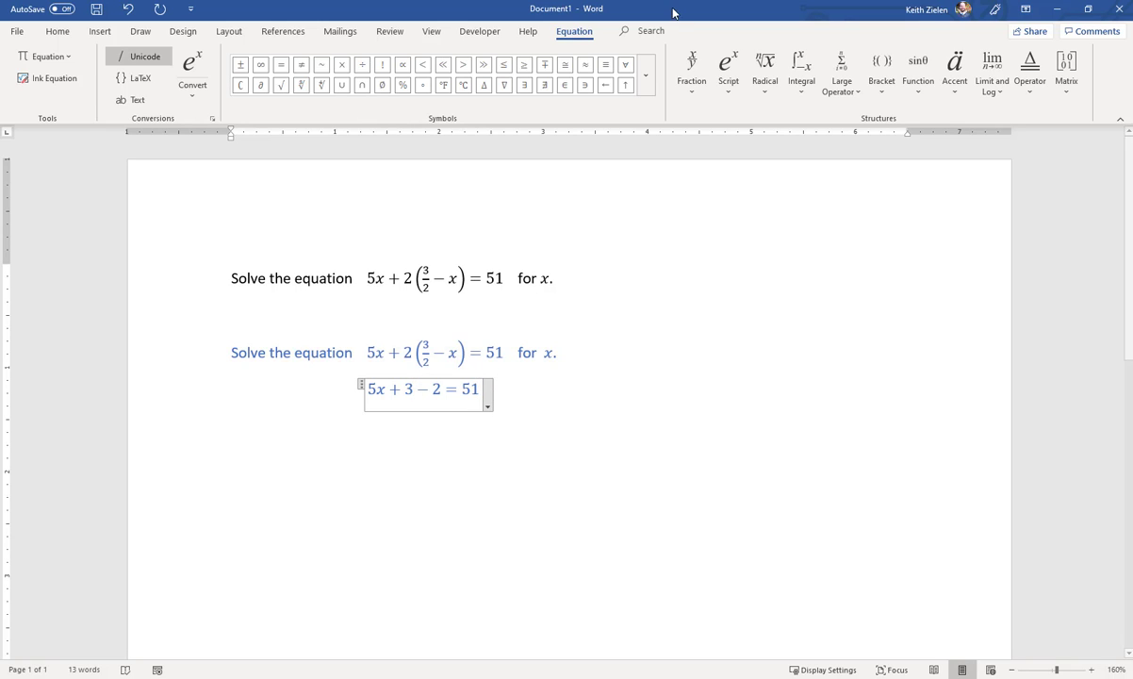
left_click(370, 522)
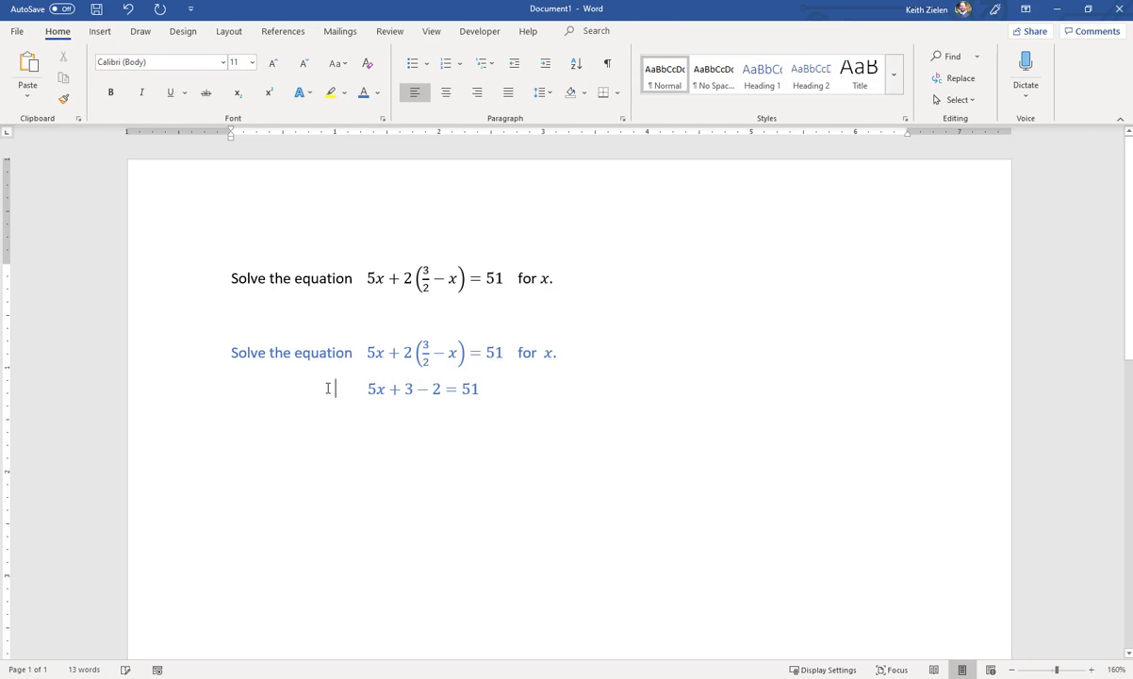
left_click(543, 390)
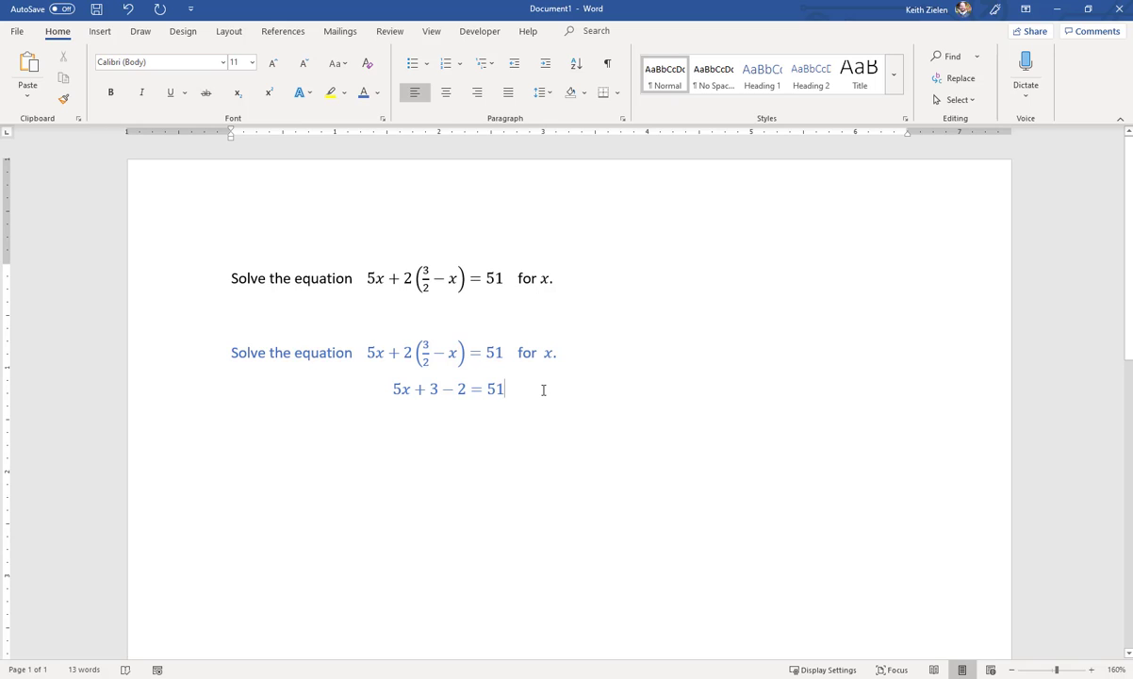
- Insert a blank indented equation on the following line and correct the equation above it to 5x+3−2x=51
key("Return")
key("Tab")
key("Tab")
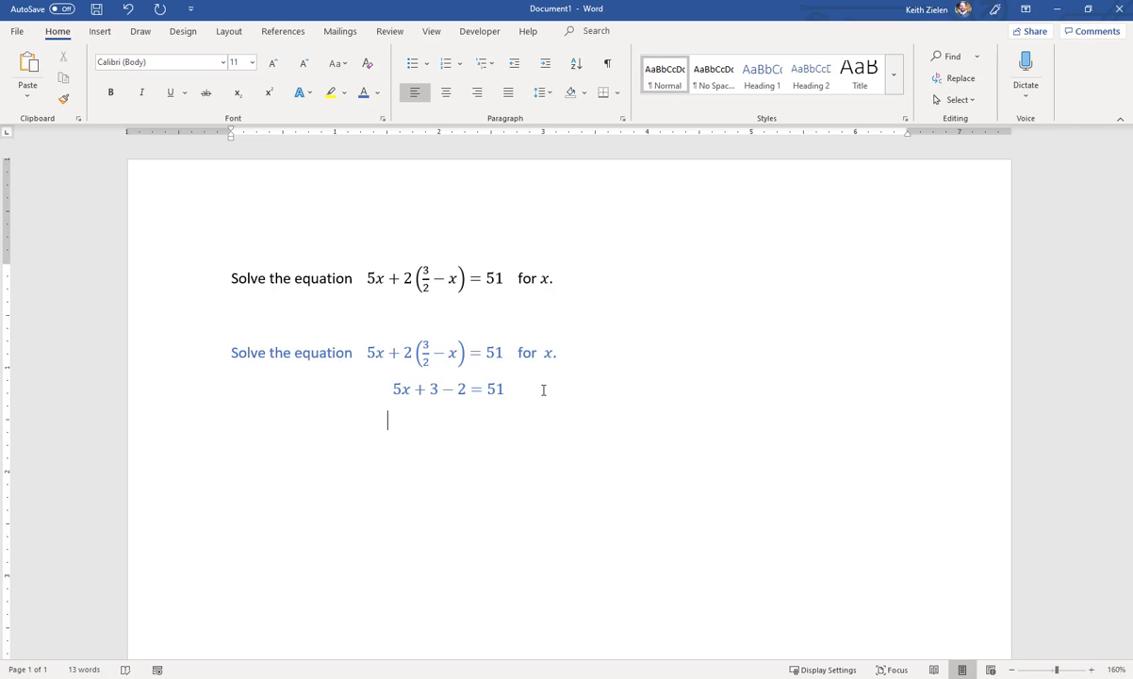
key("alt+equal")
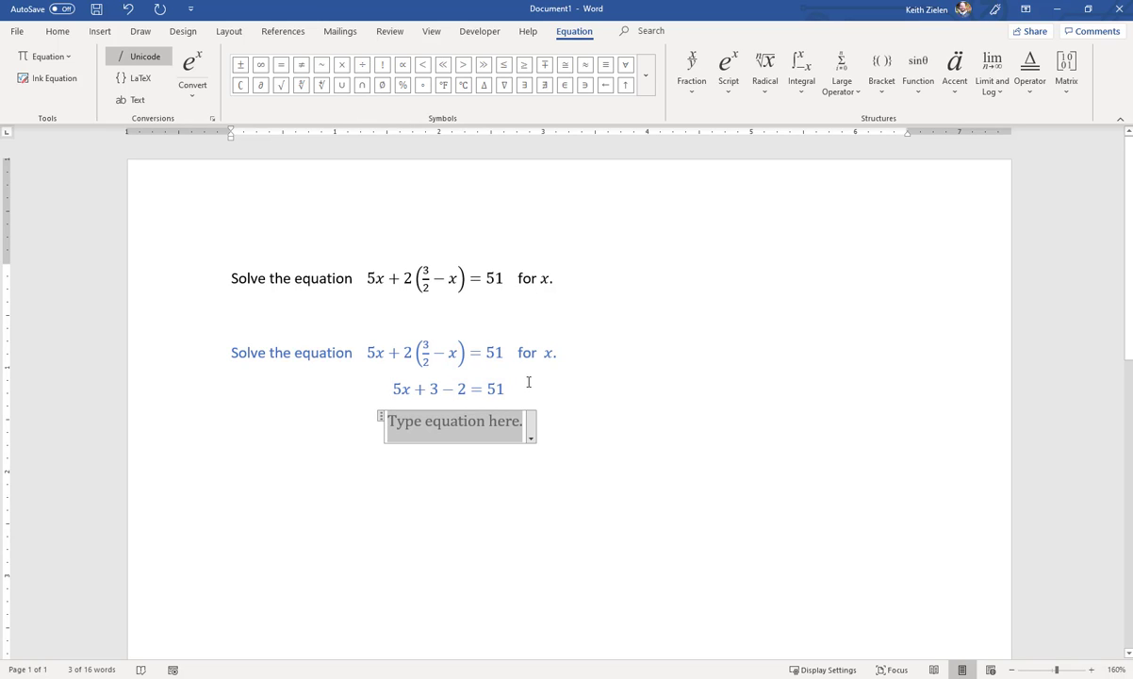
left_click(466, 390)
type("x")
- Fill the blank equation below 5x+3−2x=51 with 3x+3=51
left_click(500, 426)
type("3x ")
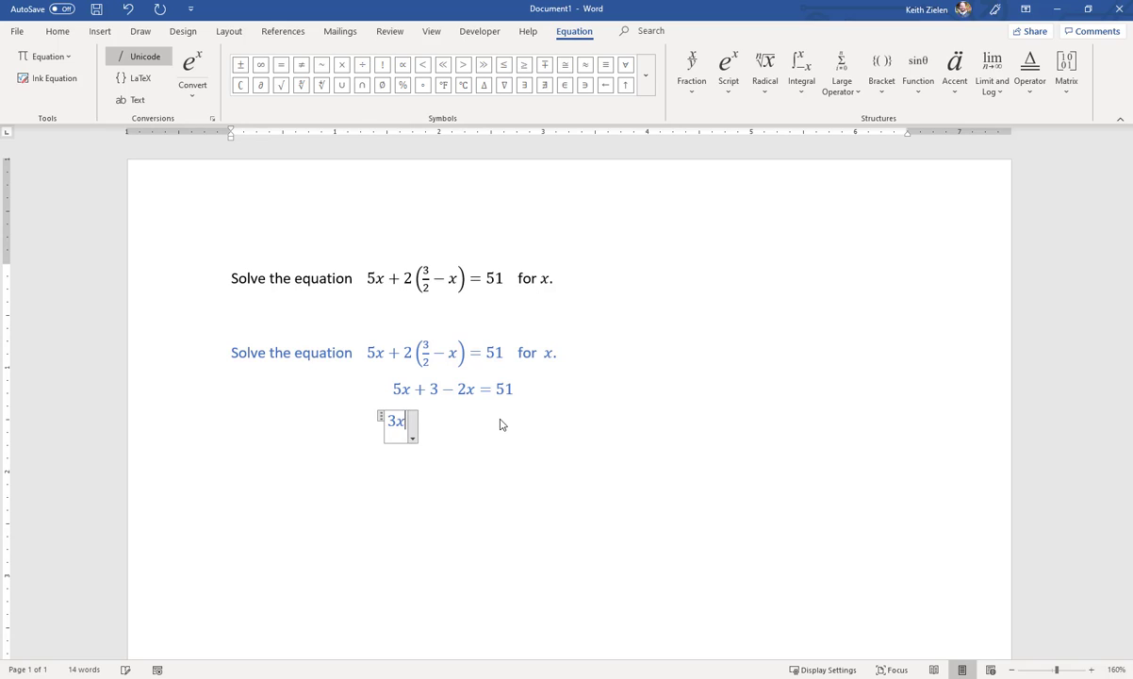
type("+ 3 ")
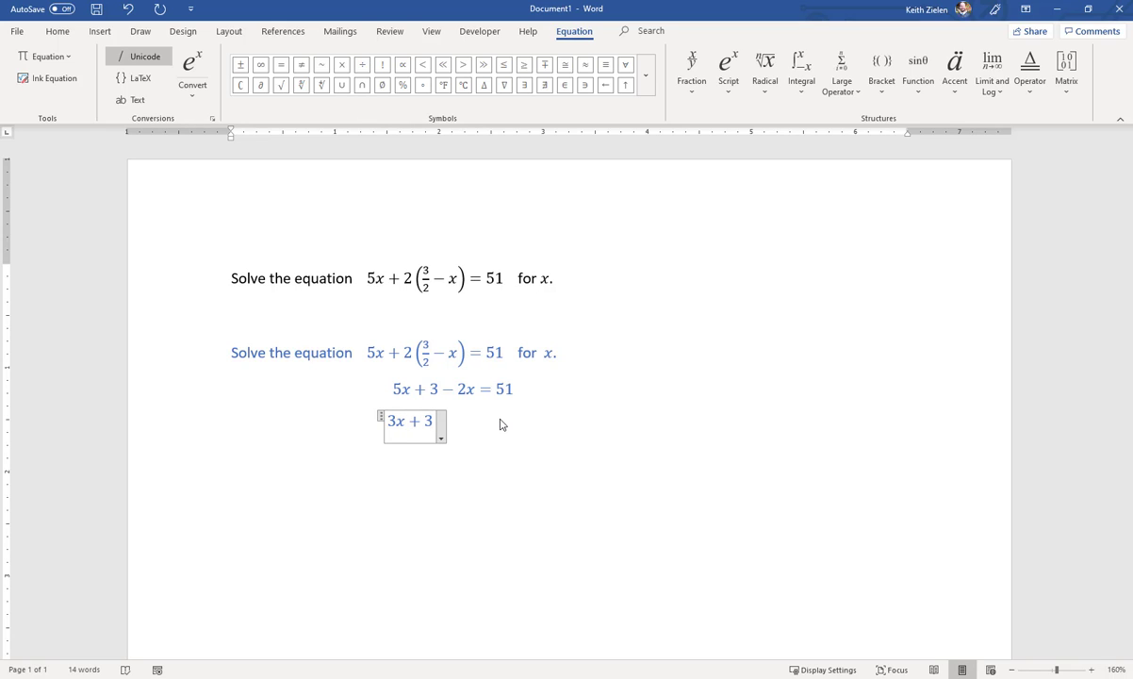
type("= 51")
- Adjust the spacing before 5x+3−2x=51 and 3x+3=51 so their equals signs align under the one in the blue sentence
key("Left")
key("Left")
key("Left")
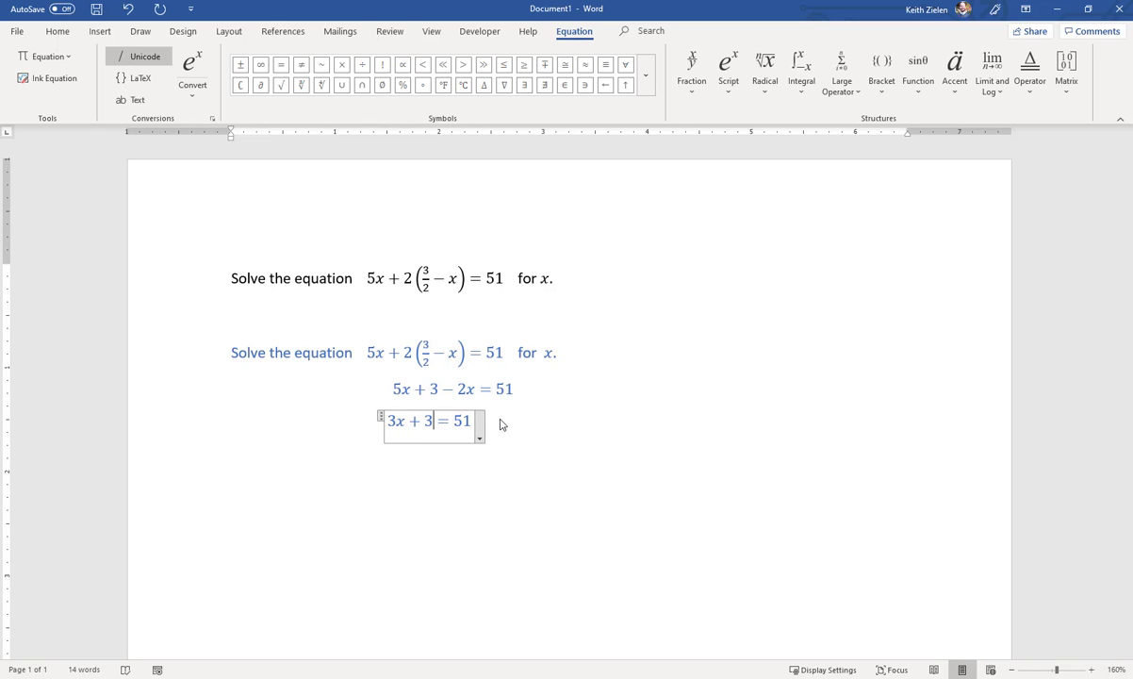
key("Left")
key("Left")
key("Left")
key("Left")
key("Left")
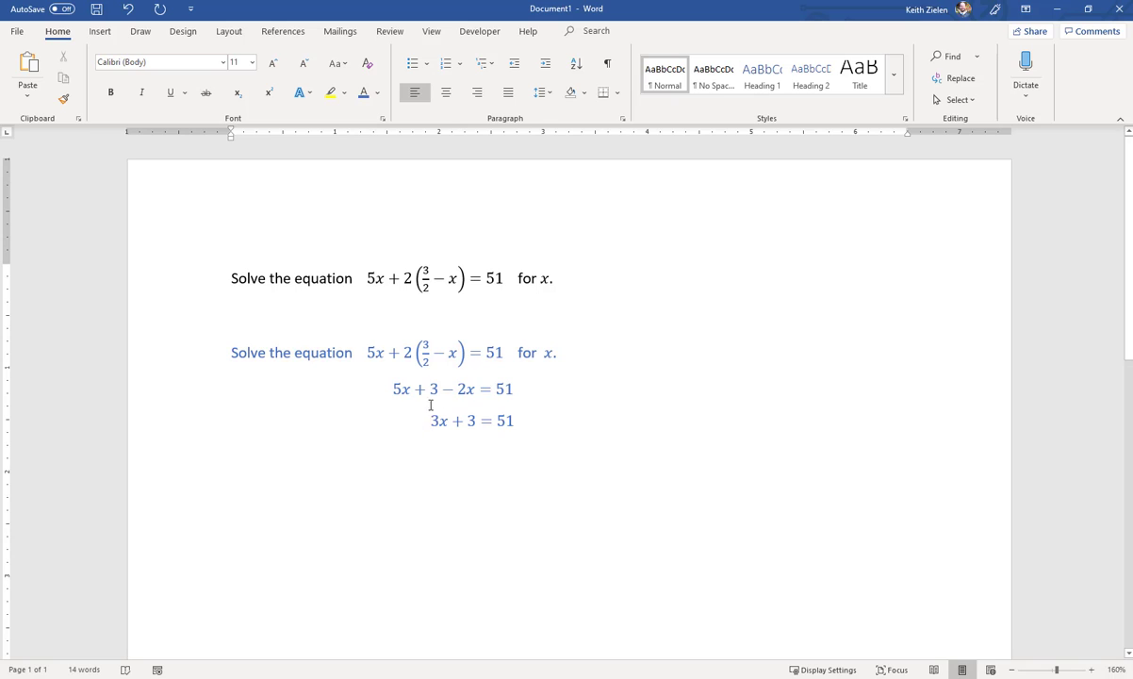
left_click(385, 390)
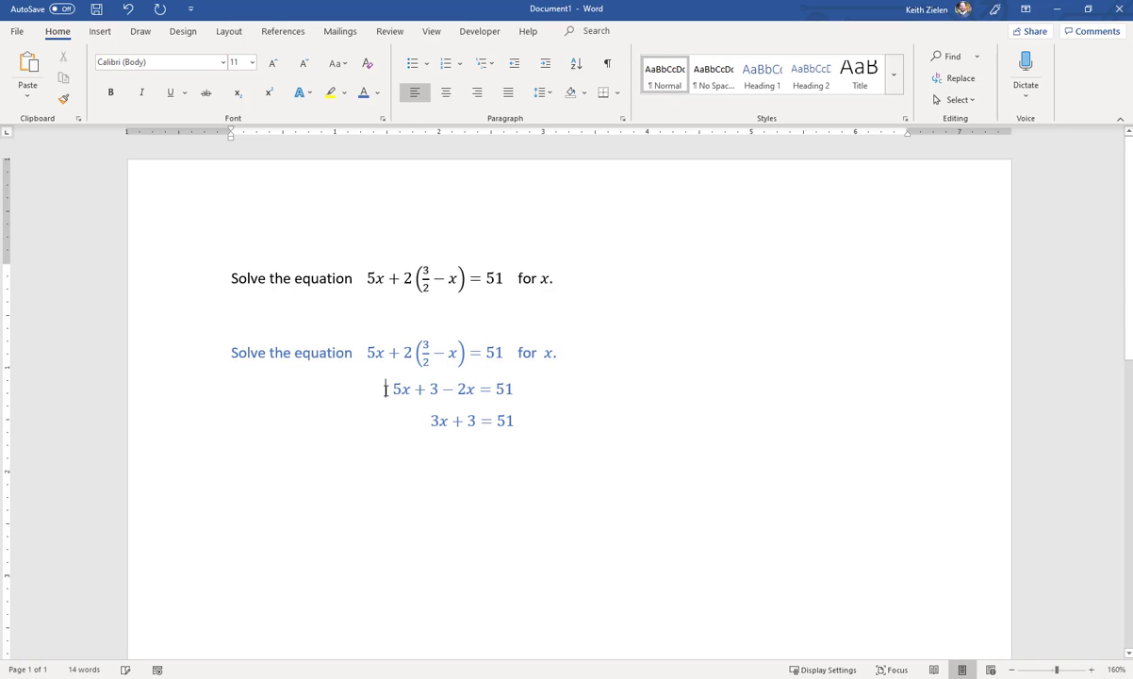
left_click(411, 426)
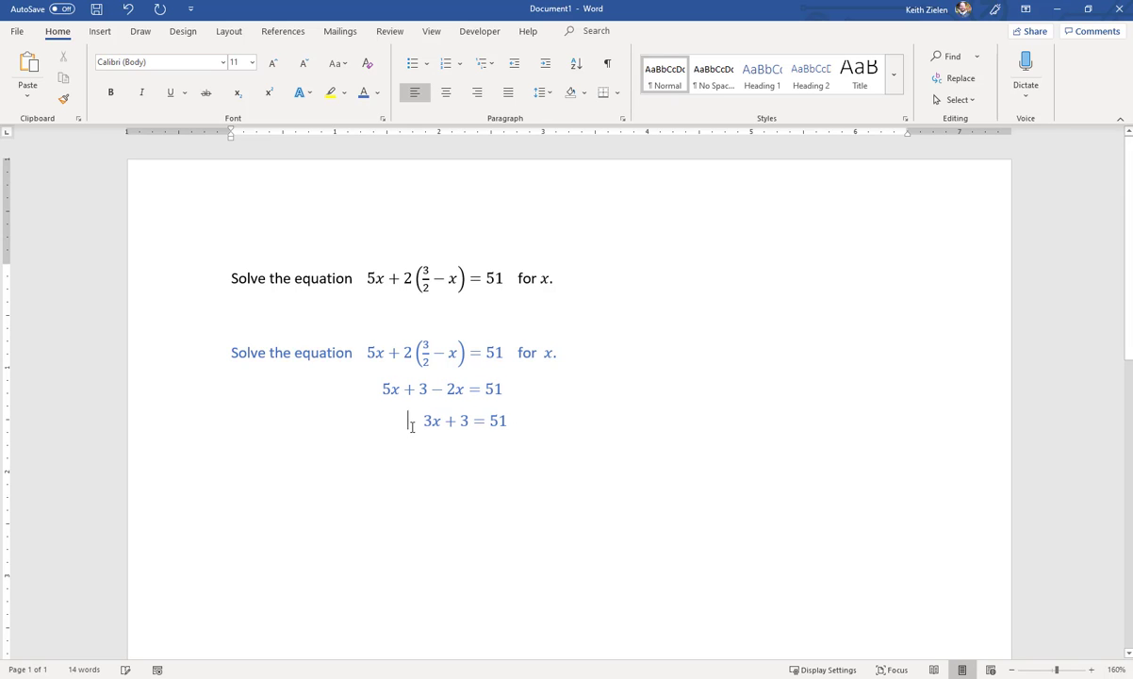
- Add an indented line below 3x+3=51 containing the inline equation 3x=48
left_click(554, 421)
key("Return")
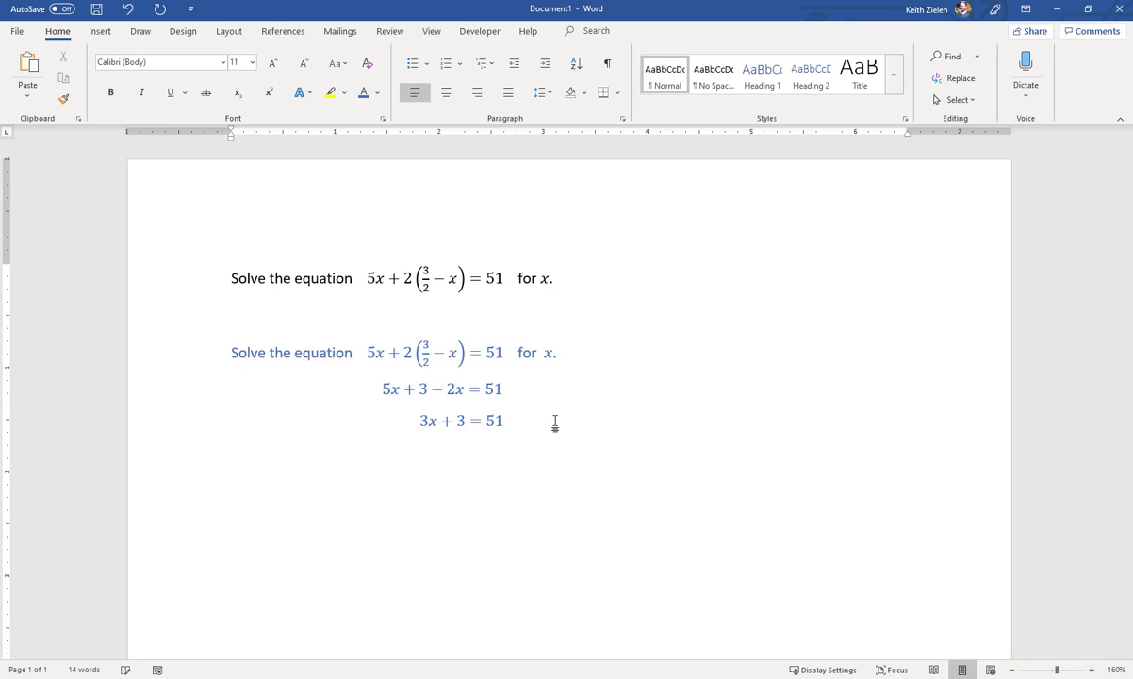
key("Tab")
key("Tab")
key("Tab")
key("alt+equal")
type("3")
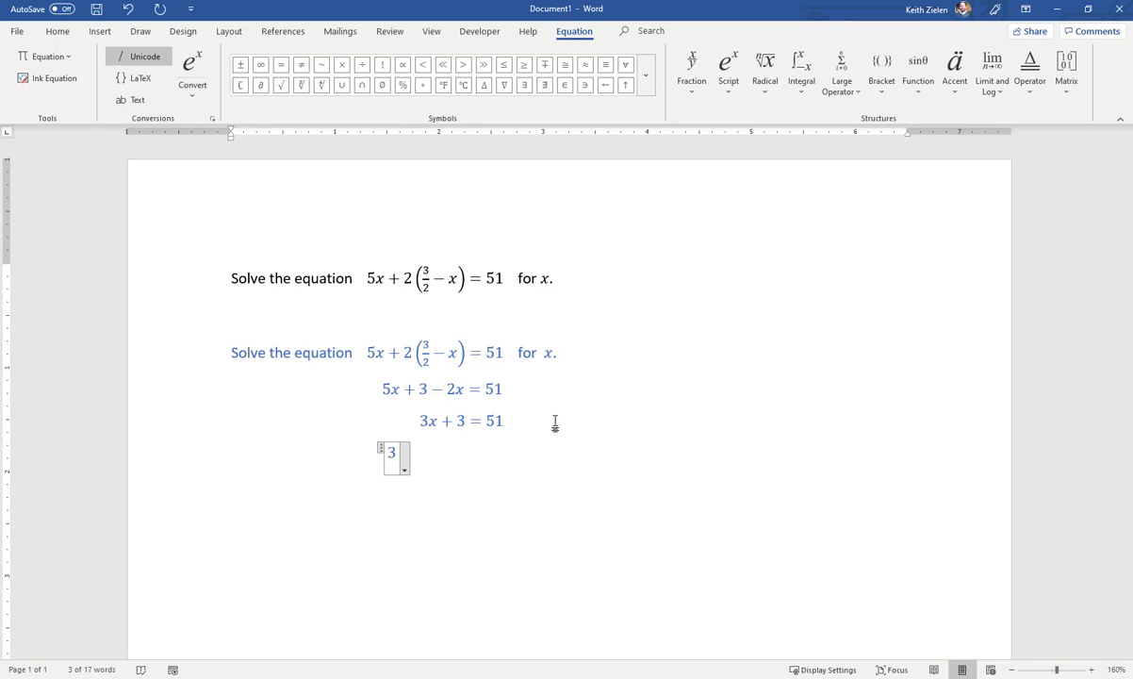
type("x = 48")
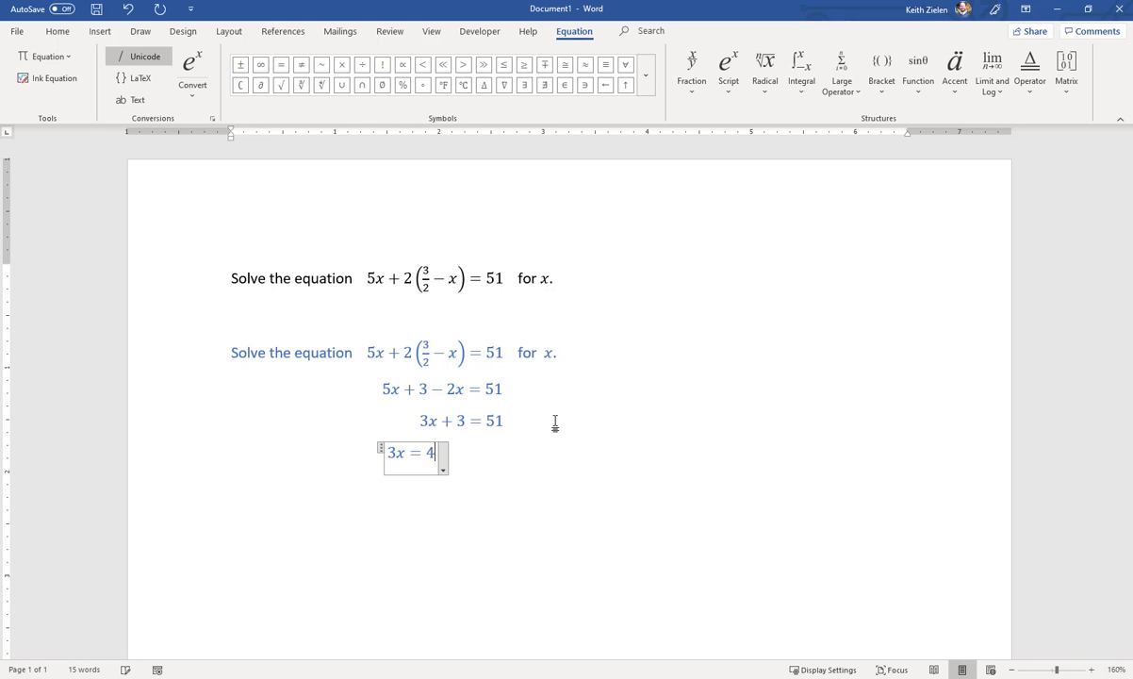
- Indent 3x=48 so its equals sign aligns with the equations above
key("Left")
key("Left")
key("Left")
key("Left")
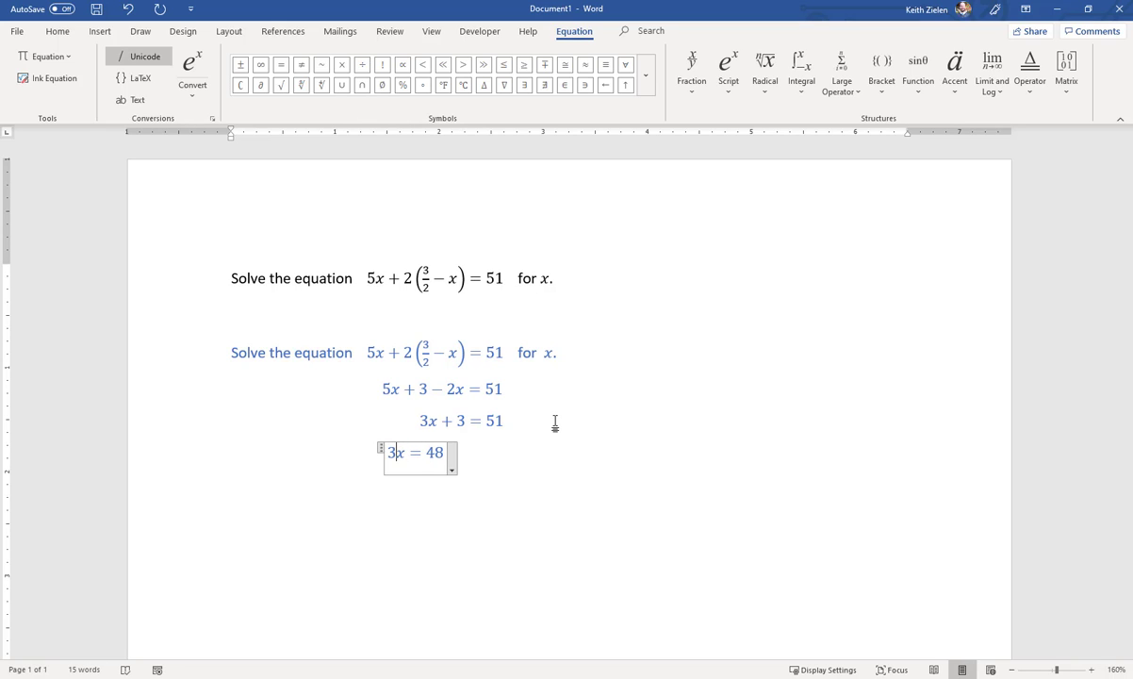
key("Tab")
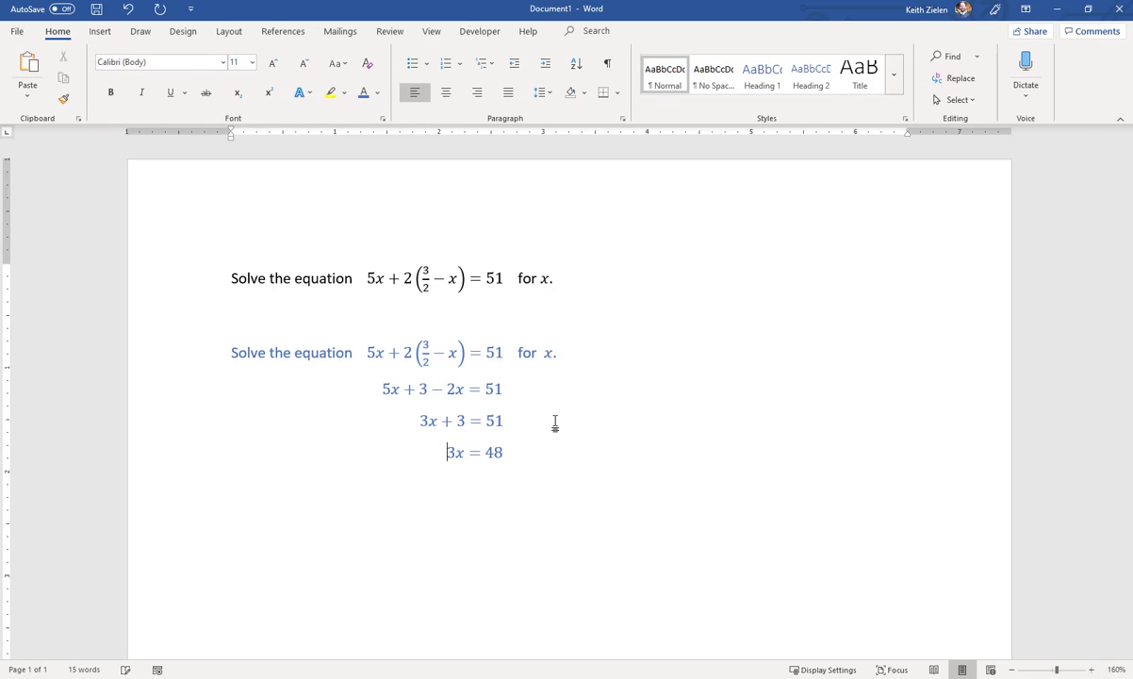
- Add an indented line below 3x=48 containing the inline equation x=16
key("Right")
key("Right")
key("Right")
key("Right")
key("Right")
key("Right")
key("Right")
key("Return")
key("Tab")
key("Tab")
key("Tab")
key("Tab")
key("alt+equal")
type("x ")
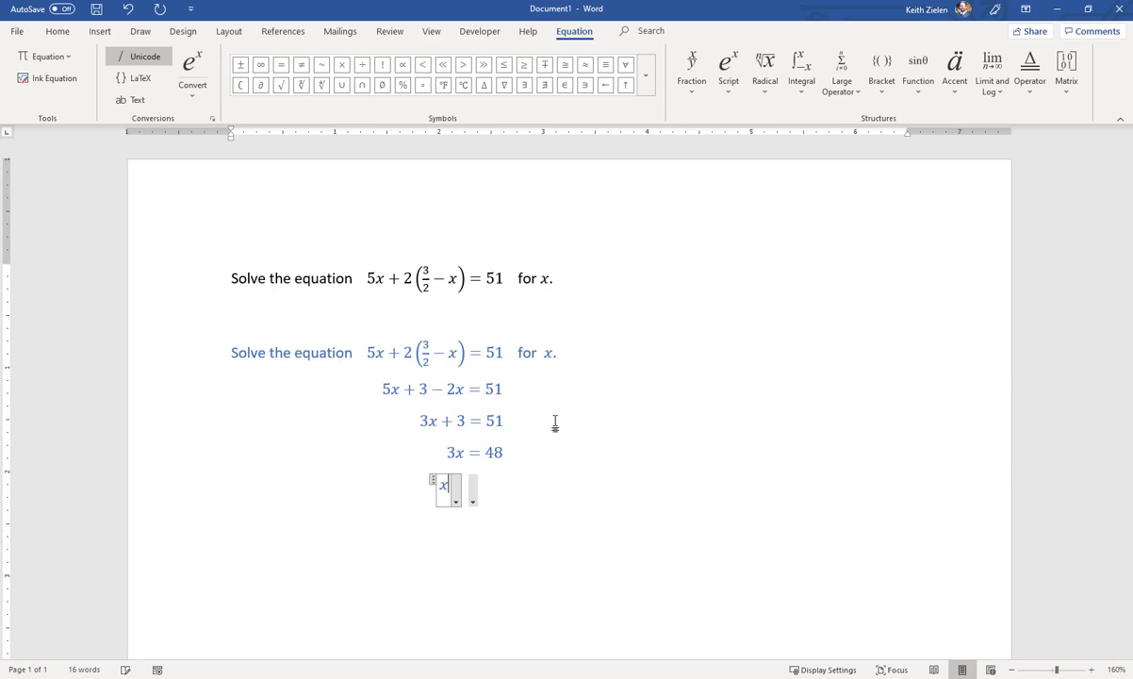
type("= 16")
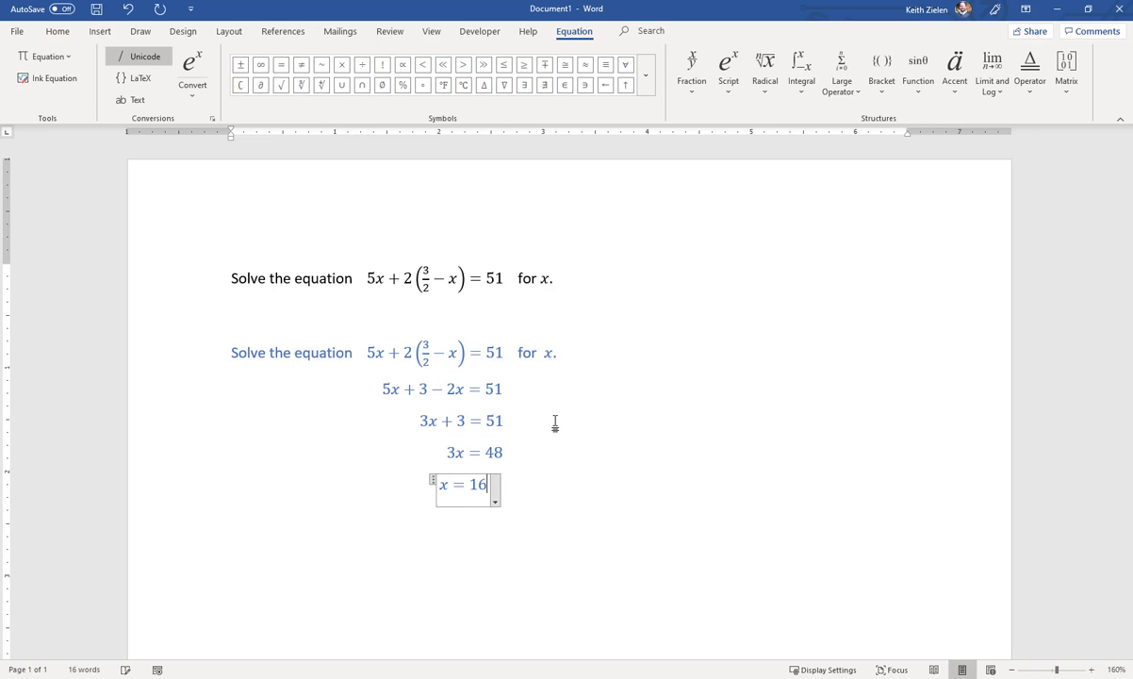
- Shift x=16 so its equals sign lines up with the solution lines above it
key("Left")
key("Left")
key("Left")
key("Left")
key("Left")
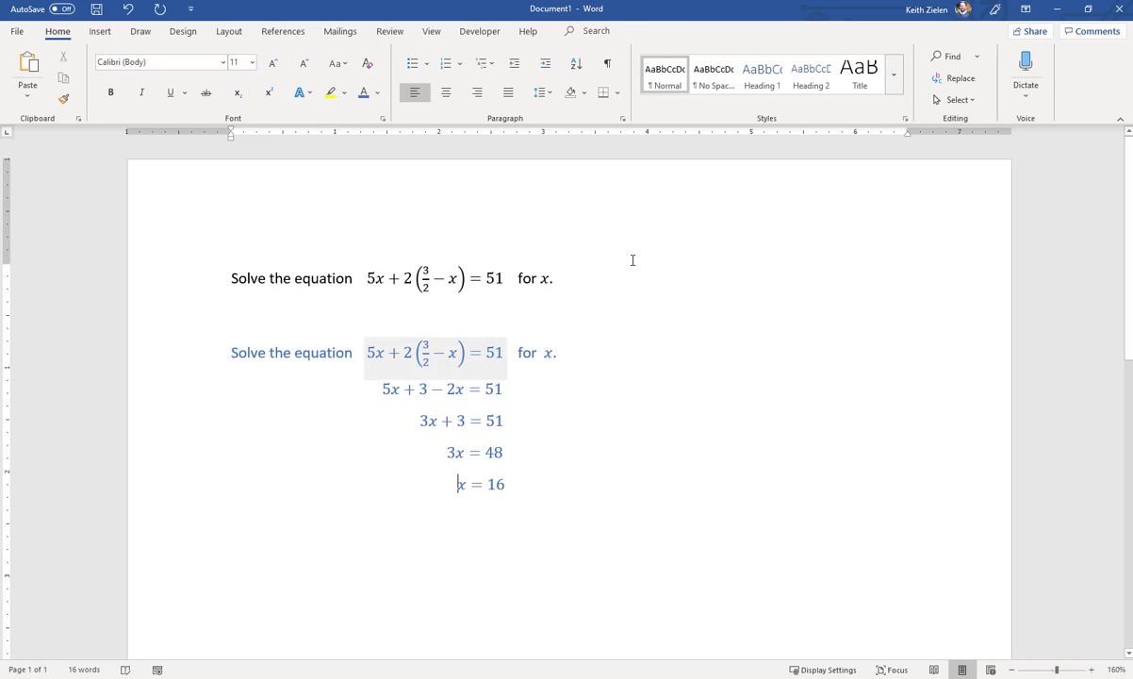
- Try a red font color on the whole equation x=16
left_click_drag(537, 488, 433, 445)
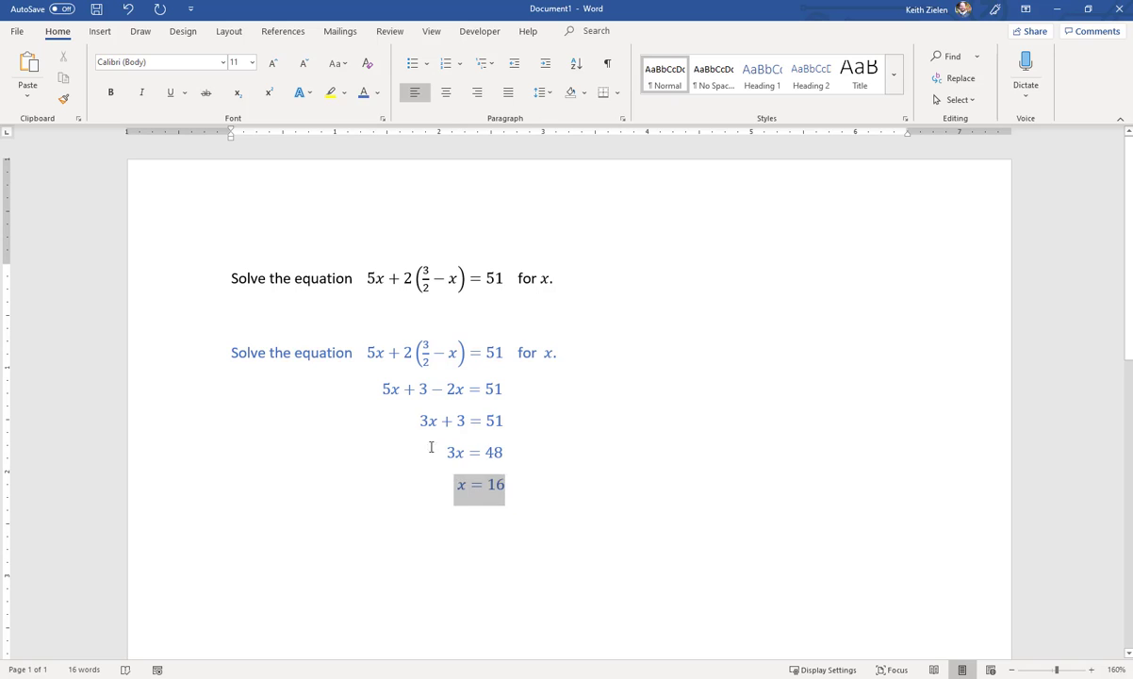
left_click(377, 93)
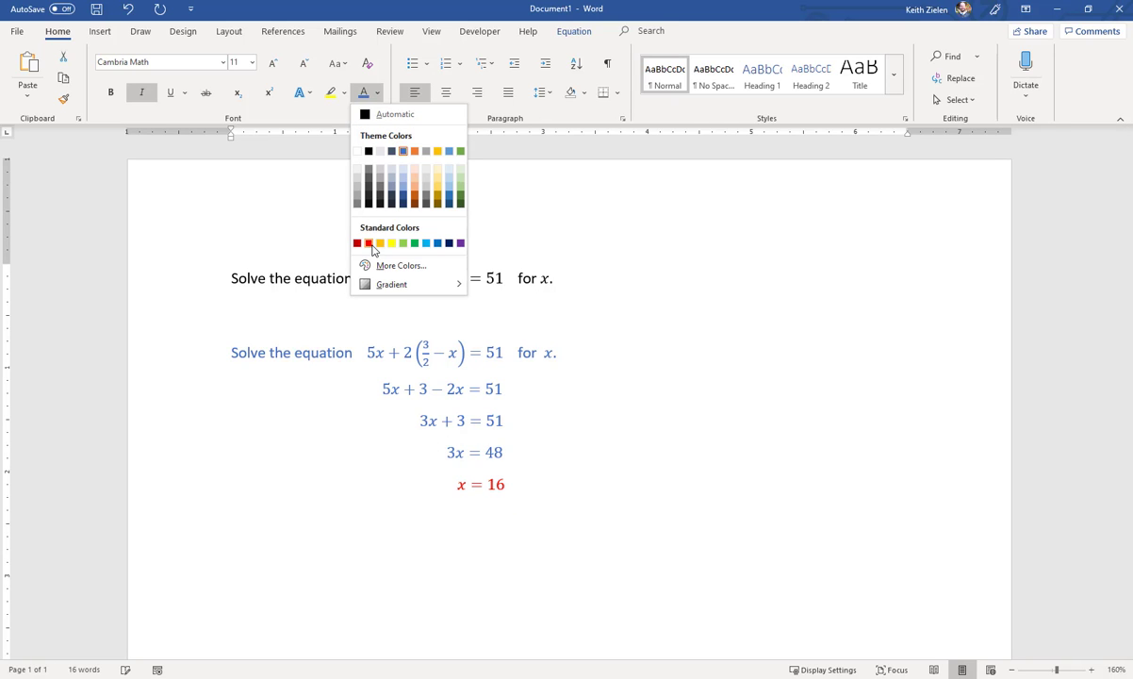
left_click(369, 243)
key("Right")
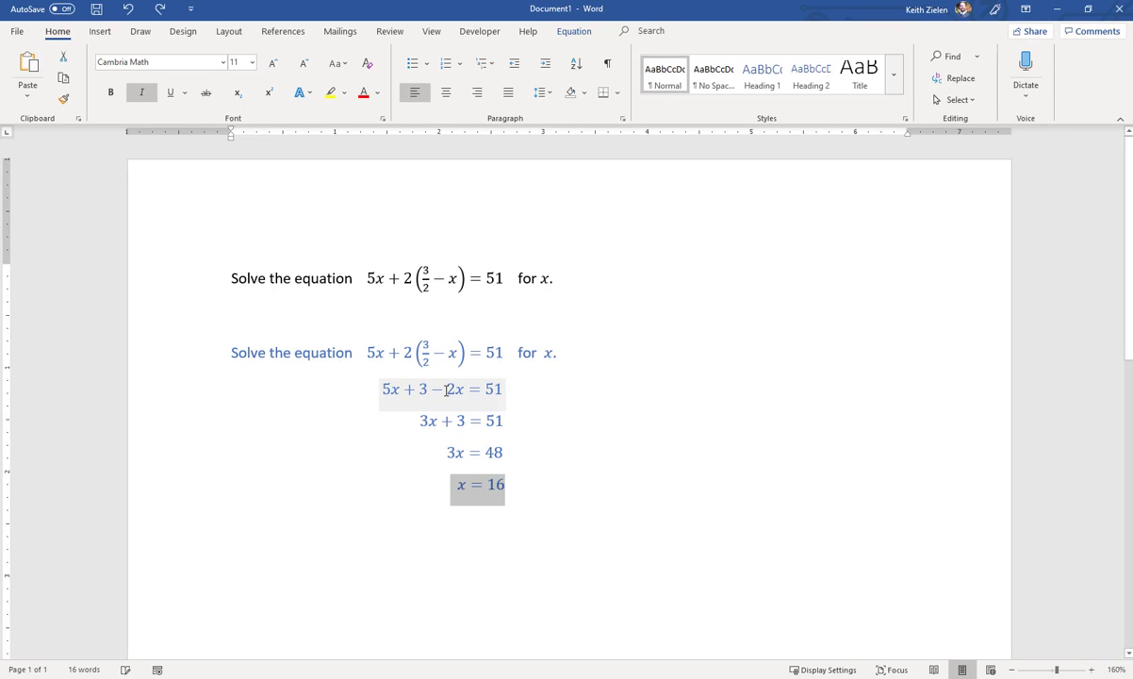
- Color the terms 3−2x red in the equation 5x+3−2x=51
double_click(423, 389)
left_click_drag(422, 389, 462, 389)
left_click(365, 95)
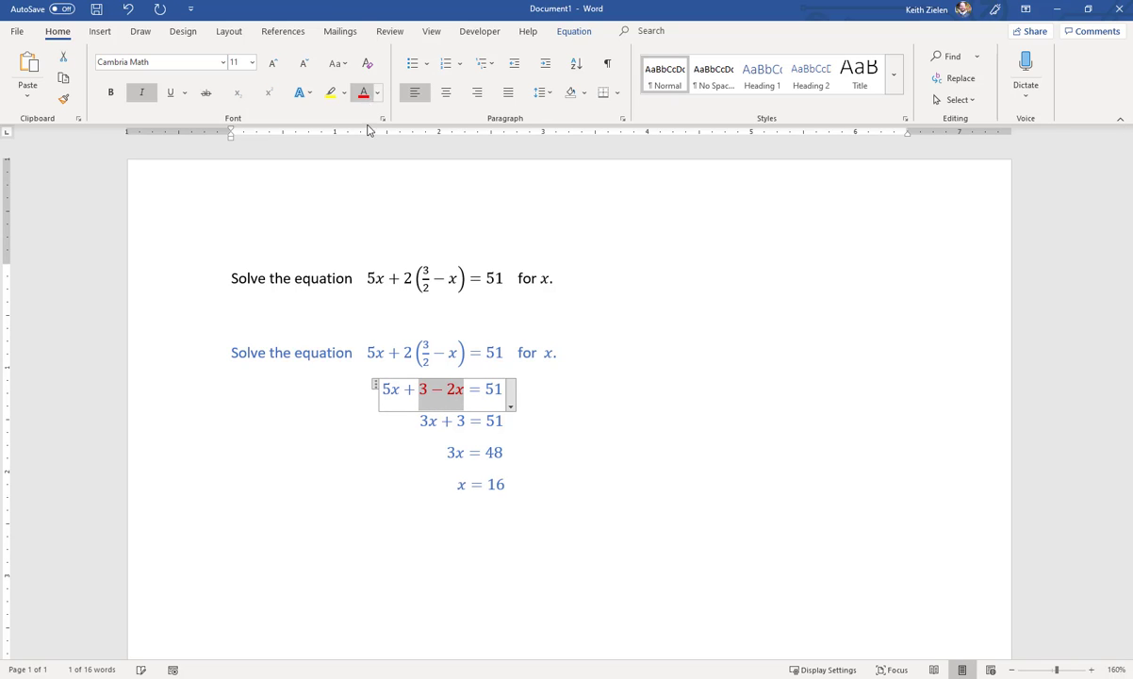
- Color the term 3x red in the equation 3x+3=51
left_click(474, 436)
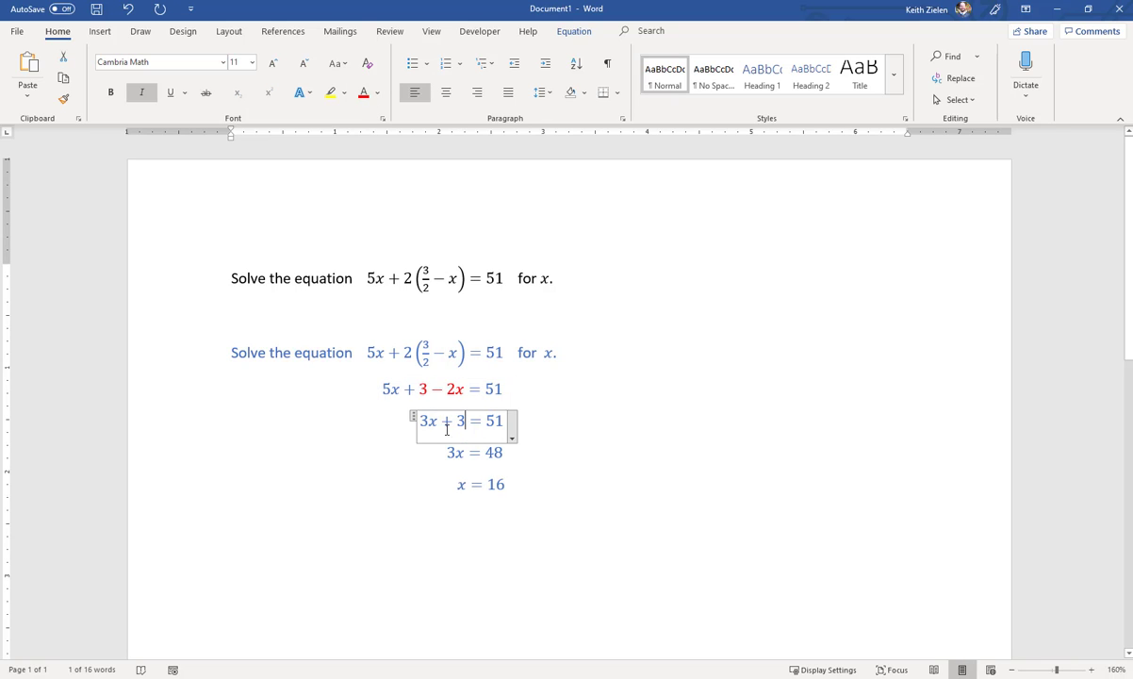
left_click_drag(437, 422, 417, 421)
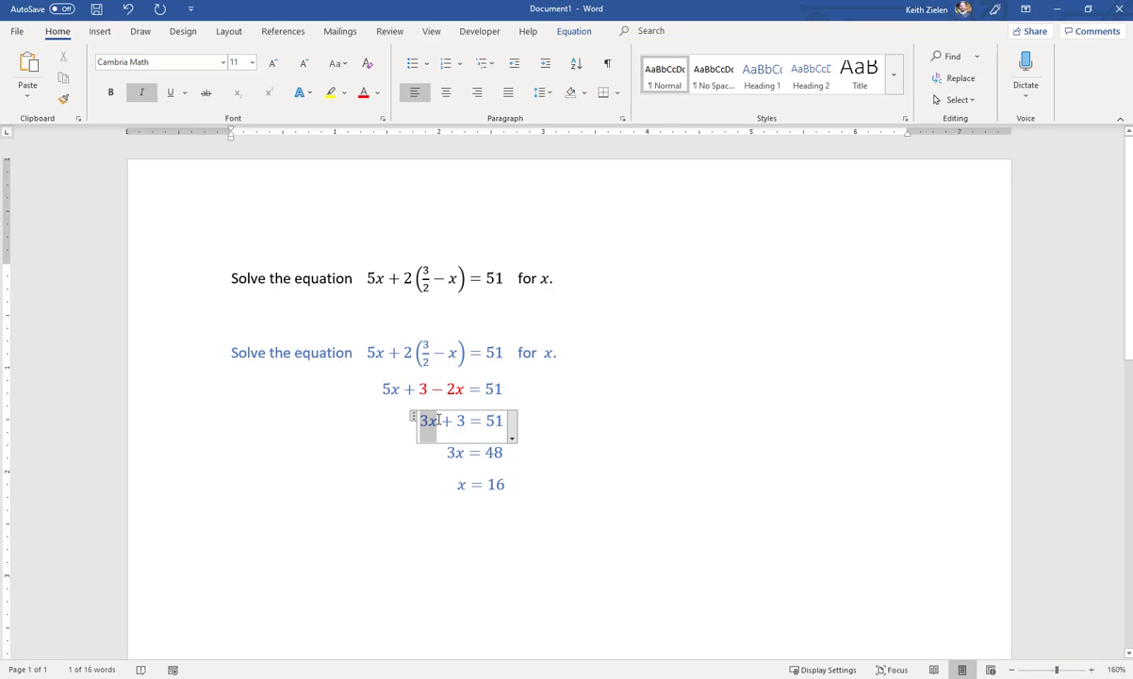
left_click(365, 92)
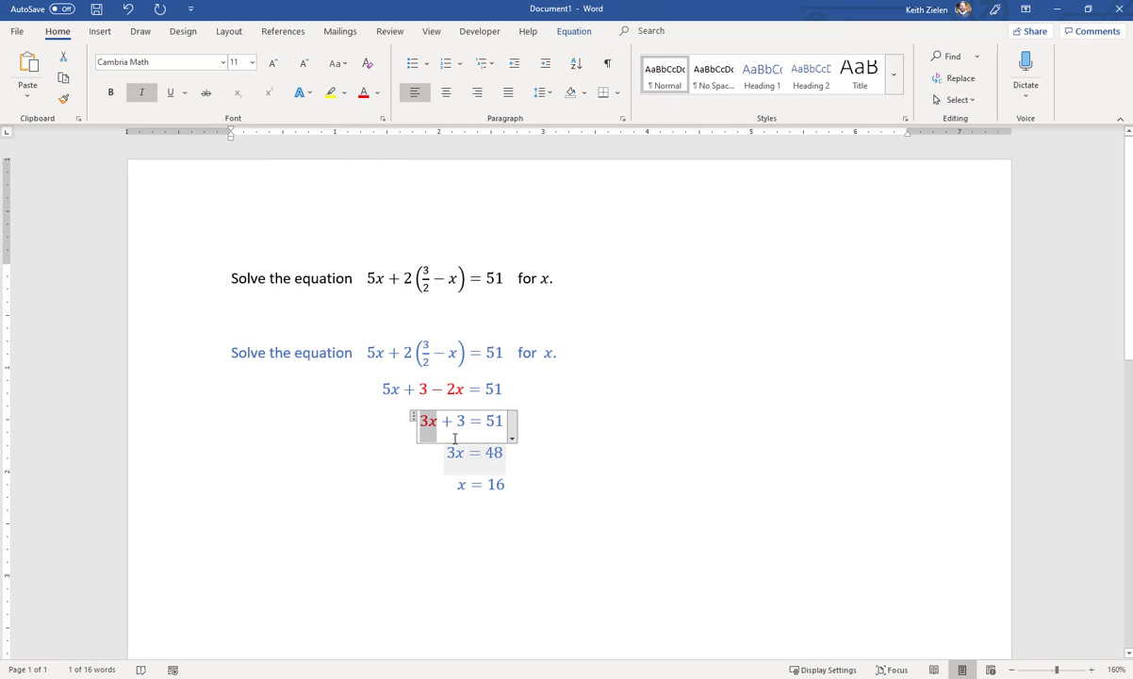
- Color the 48 in 3x=48 and the 16 in x=16 red
left_click_drag(486, 453, 499, 454)
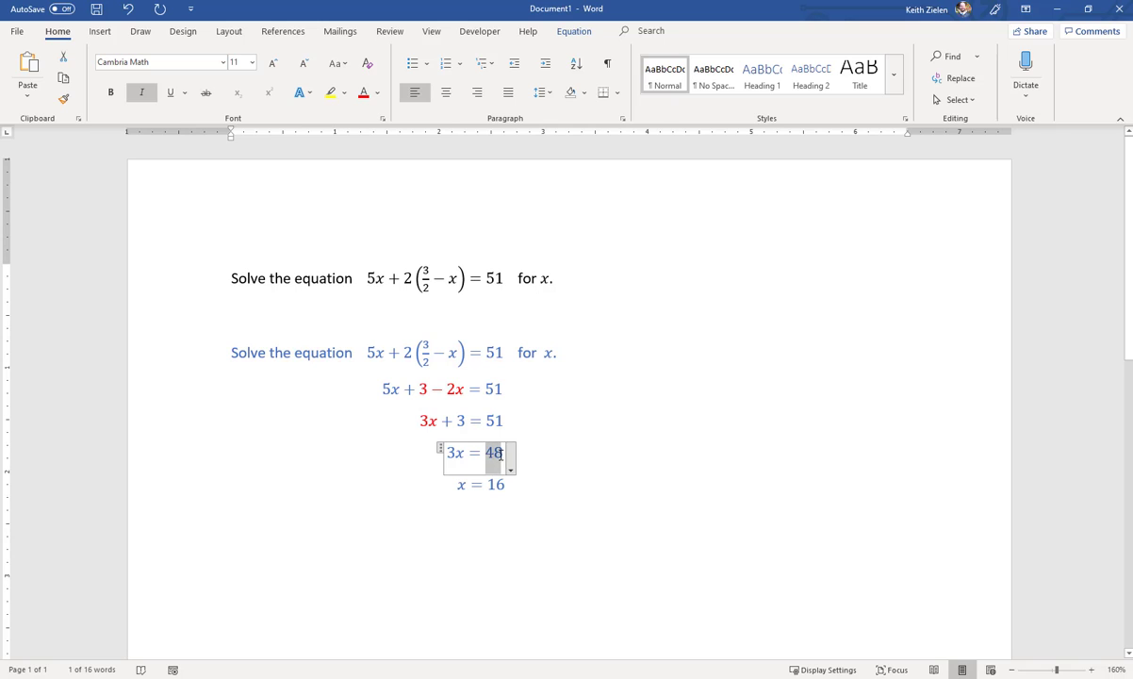
left_click(364, 92)
left_click_drag(486, 485, 500, 482)
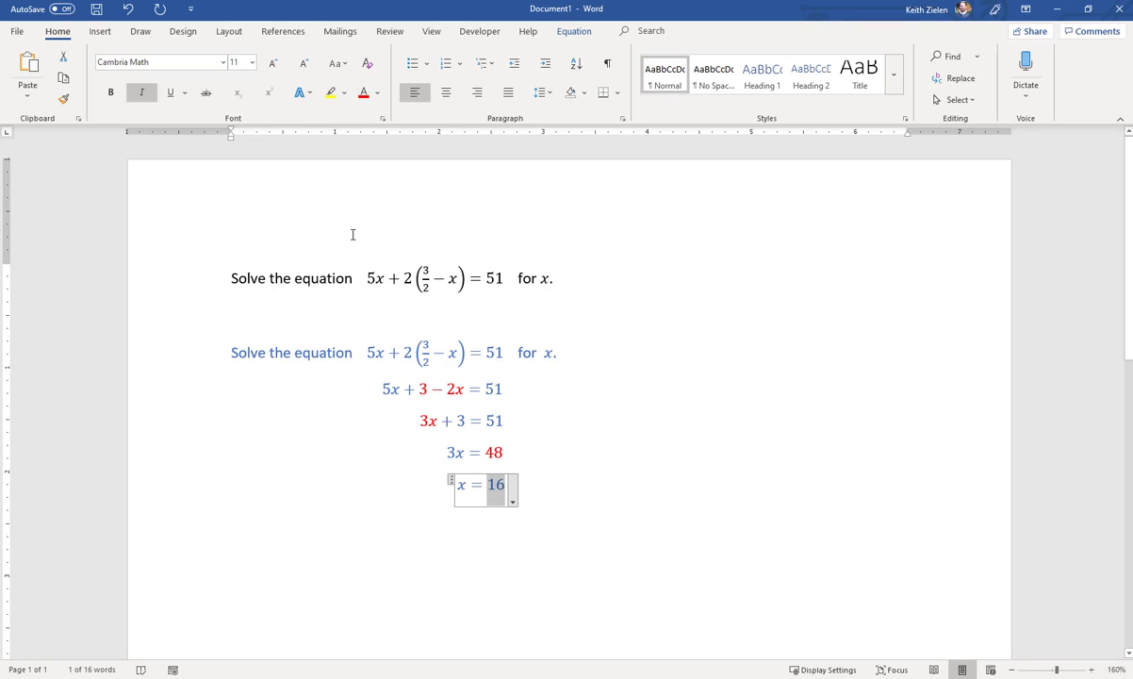
left_click(364, 92)
left_click(688, 494)
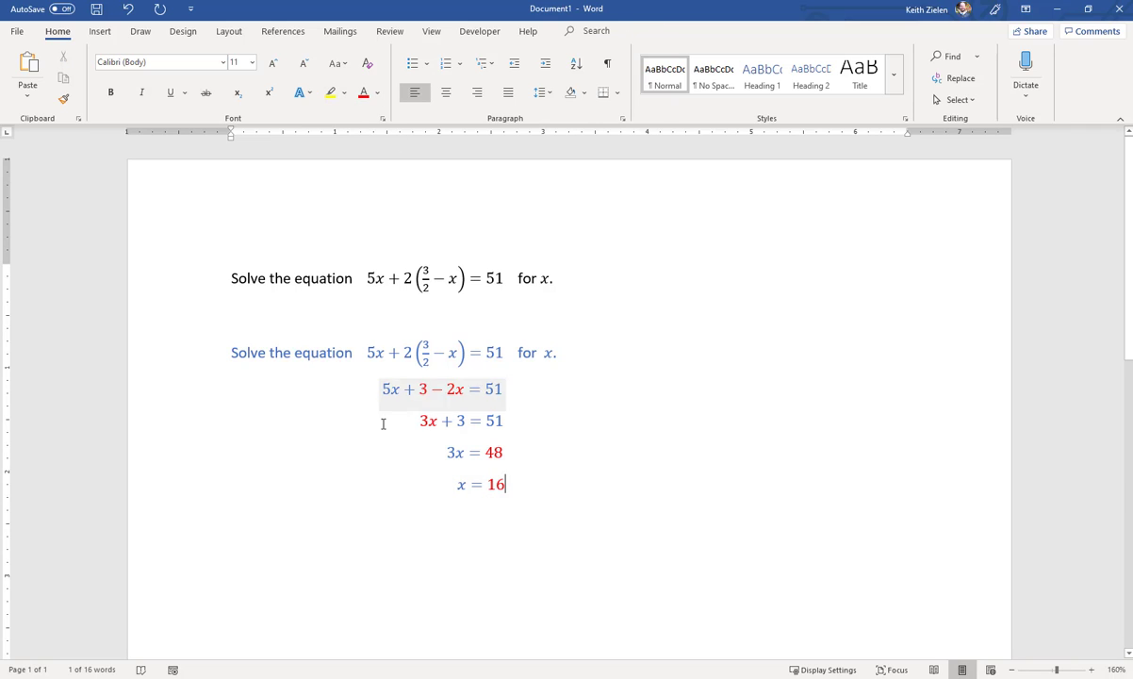
left_click(394, 381)
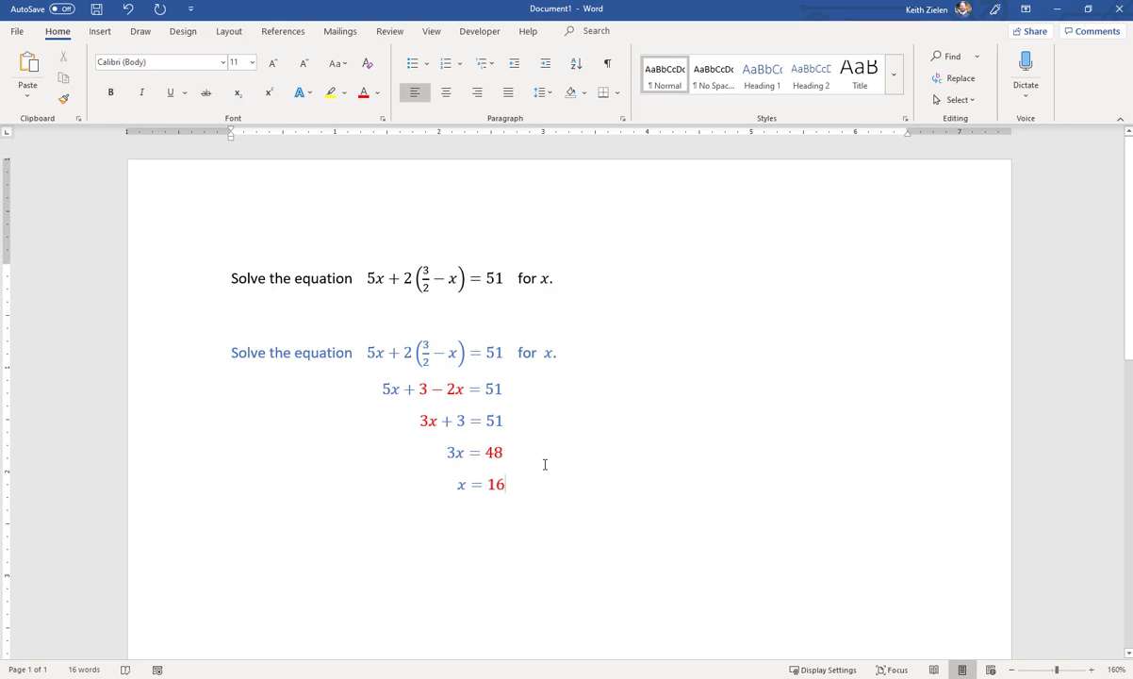
- Recolor the four solution lines and the end of the problem line above them with the theme blue
left_click_drag(540, 474, 387, 333)
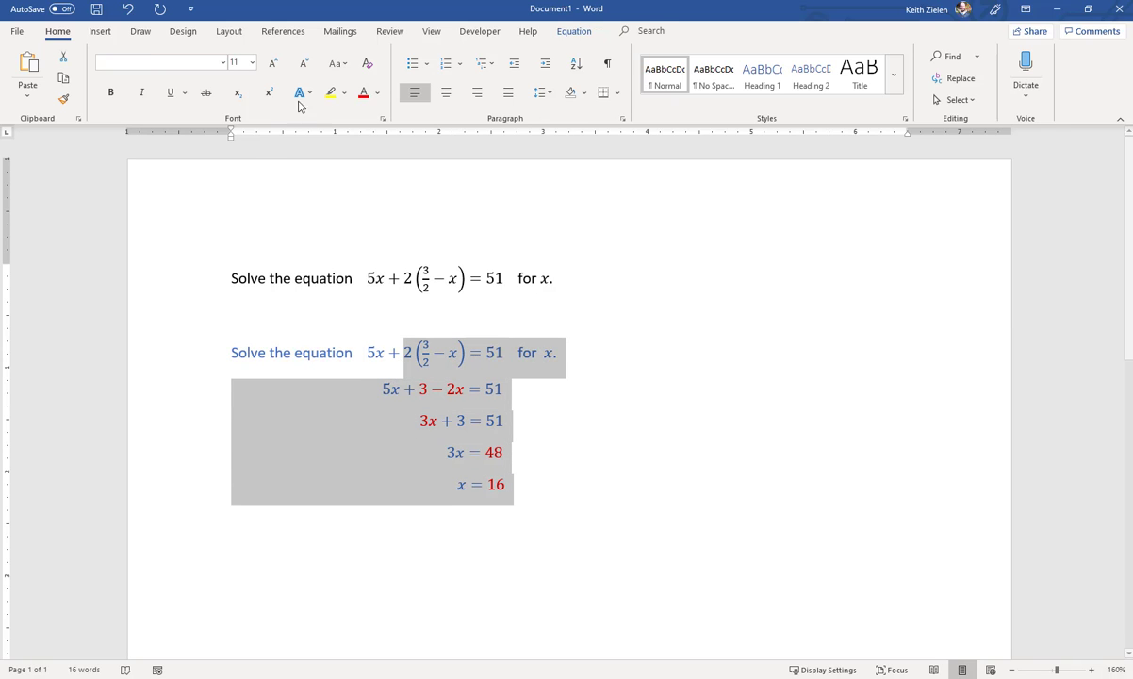
left_click(377, 92)
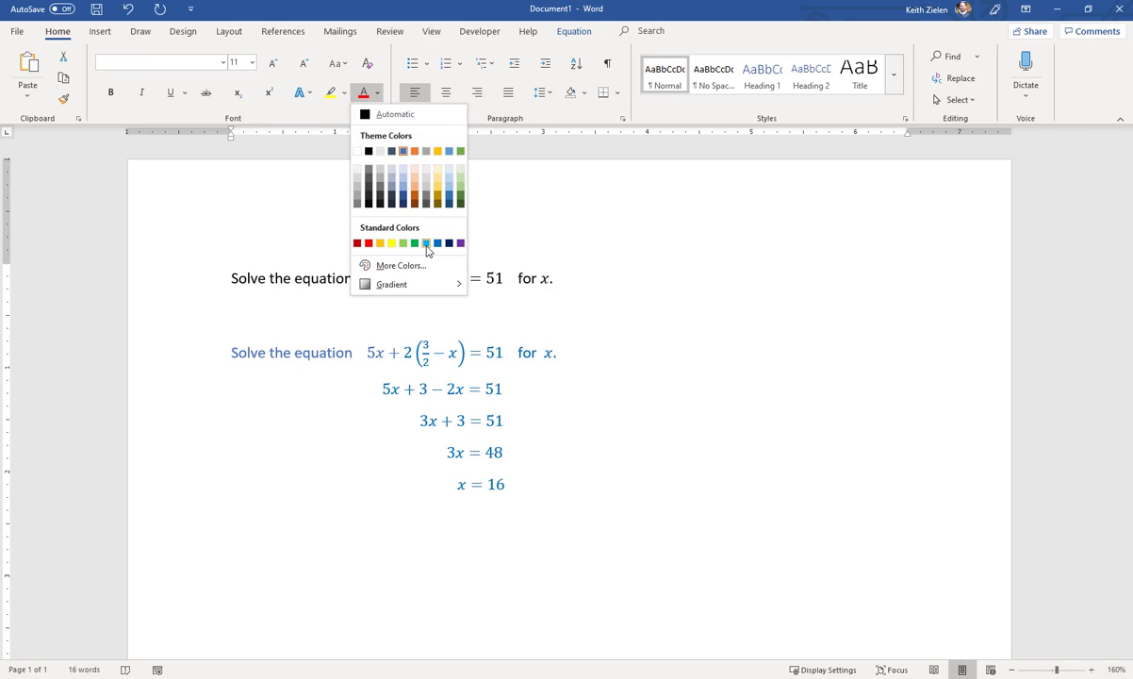
key("Escape")
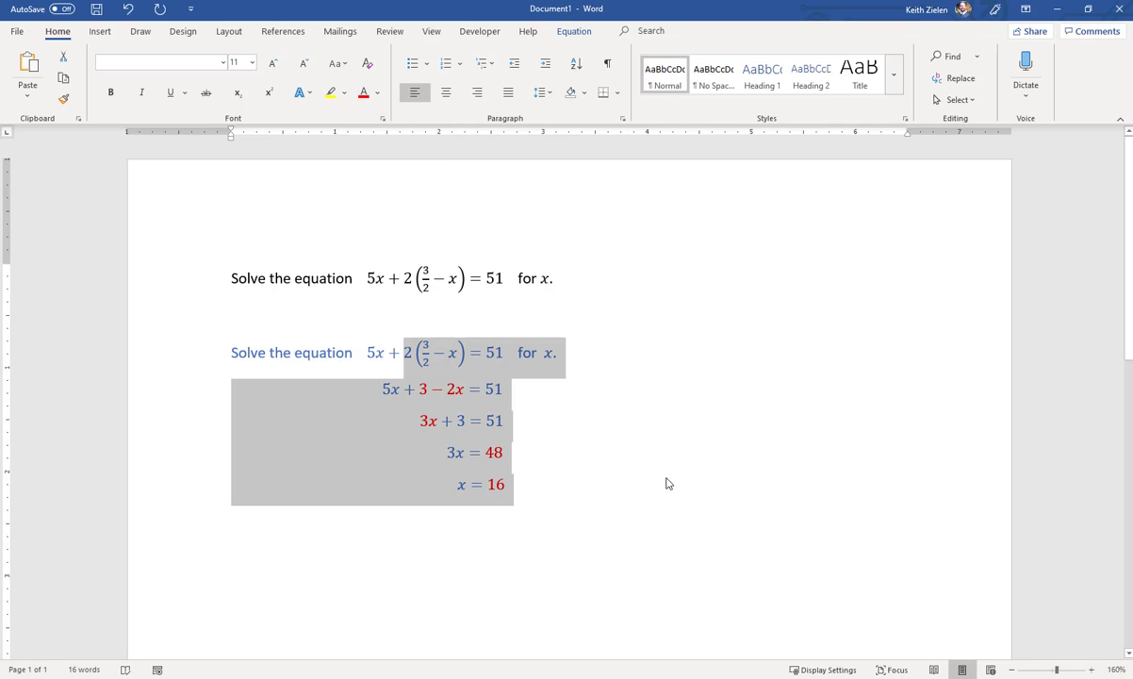
left_click(377, 93)
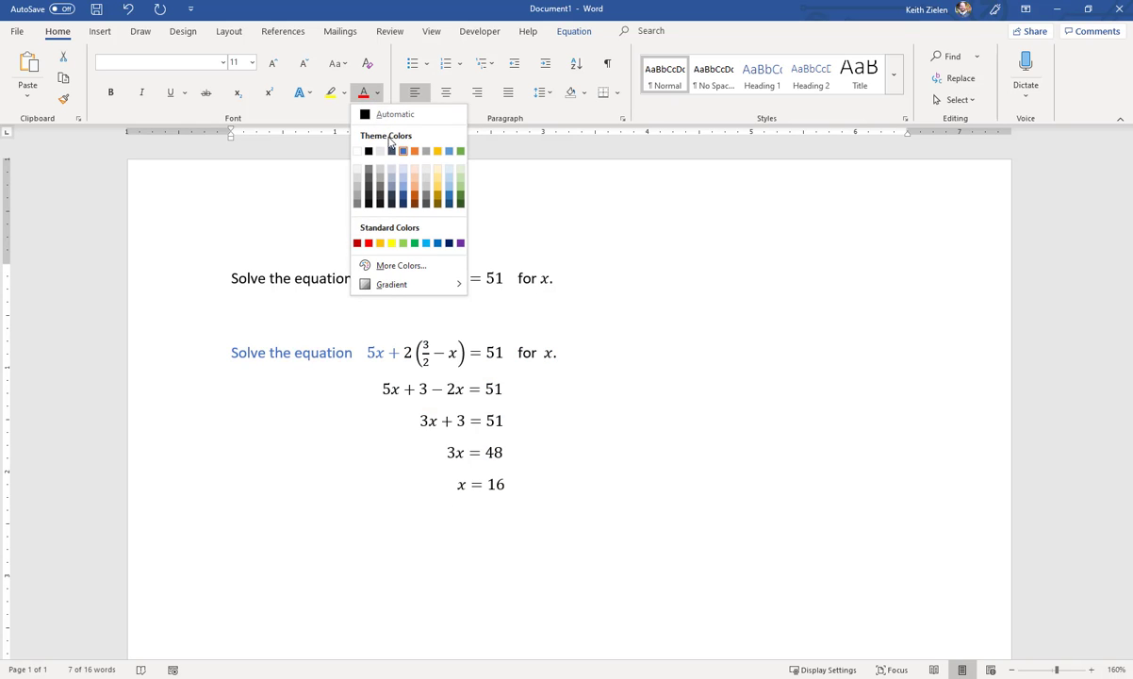
left_click(399, 151)
left_click(578, 421)
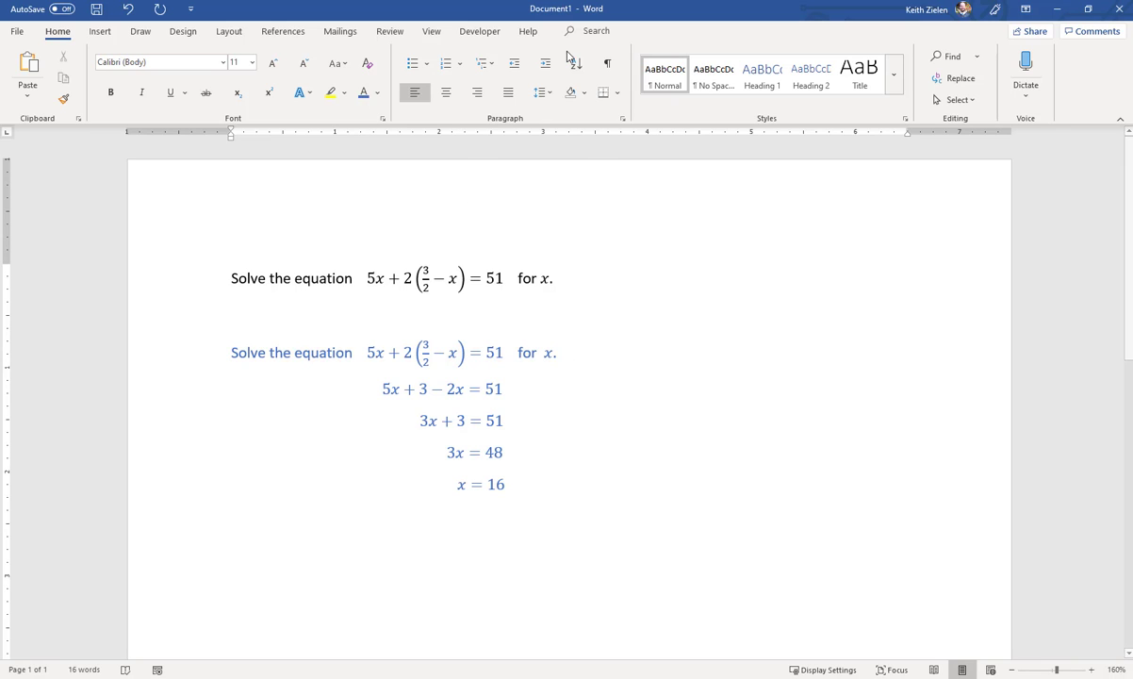
- Insert a new blank equation on its own line below x=16
left_click(499, 486)
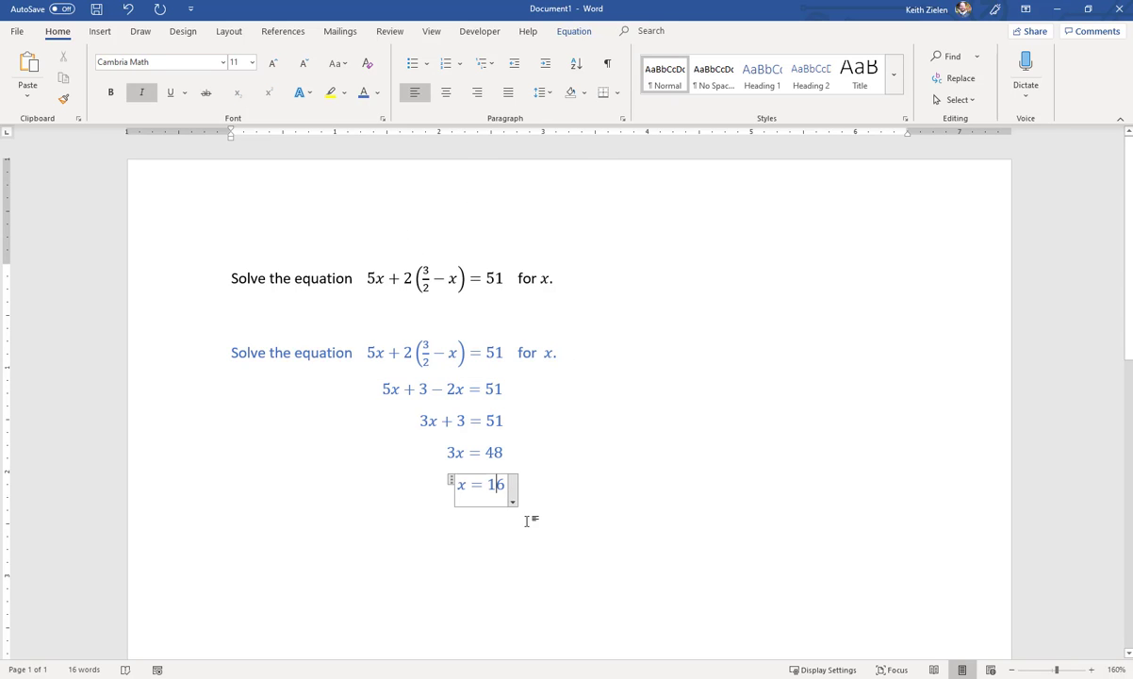
left_click(620, 490)
key("Return")
key("alt+equal")
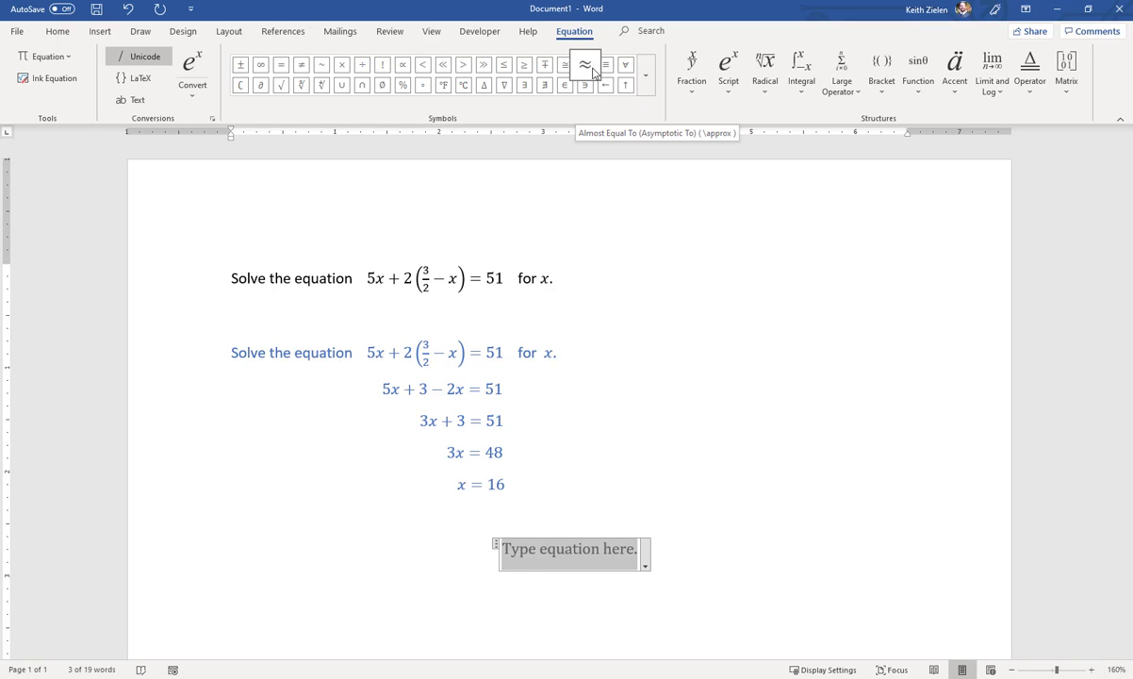
- Examine the available equation symbol sets, including Basic Math and the double-struck letters under Scripts, and the fraction structures
left_click(646, 79)
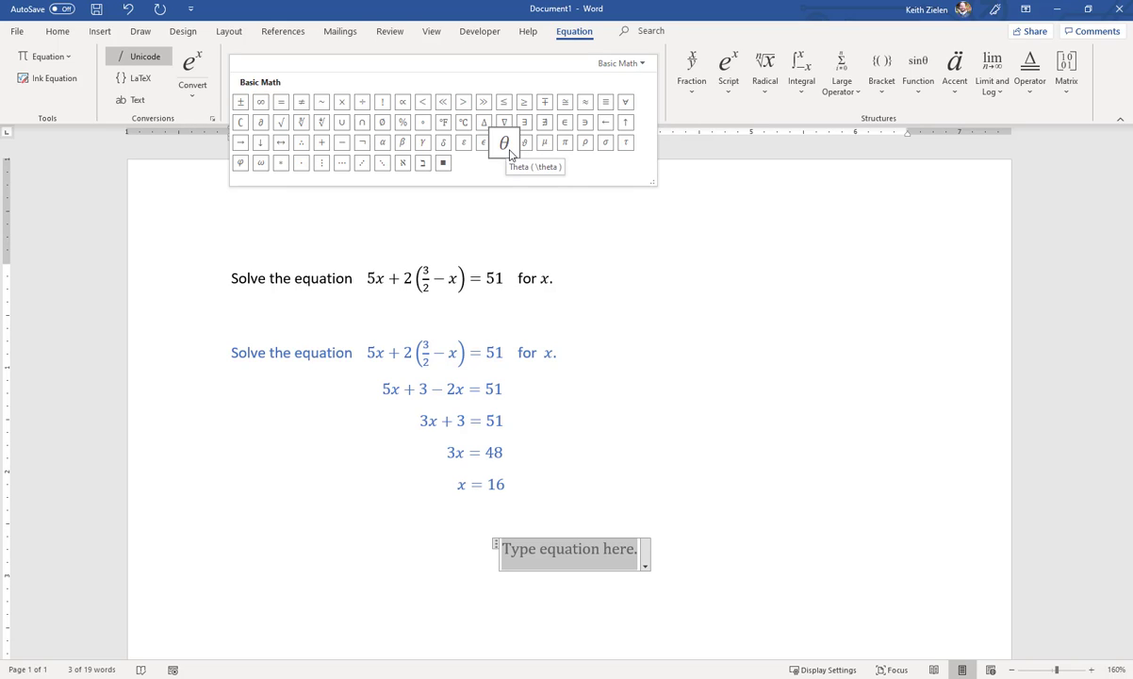
left_click(627, 68)
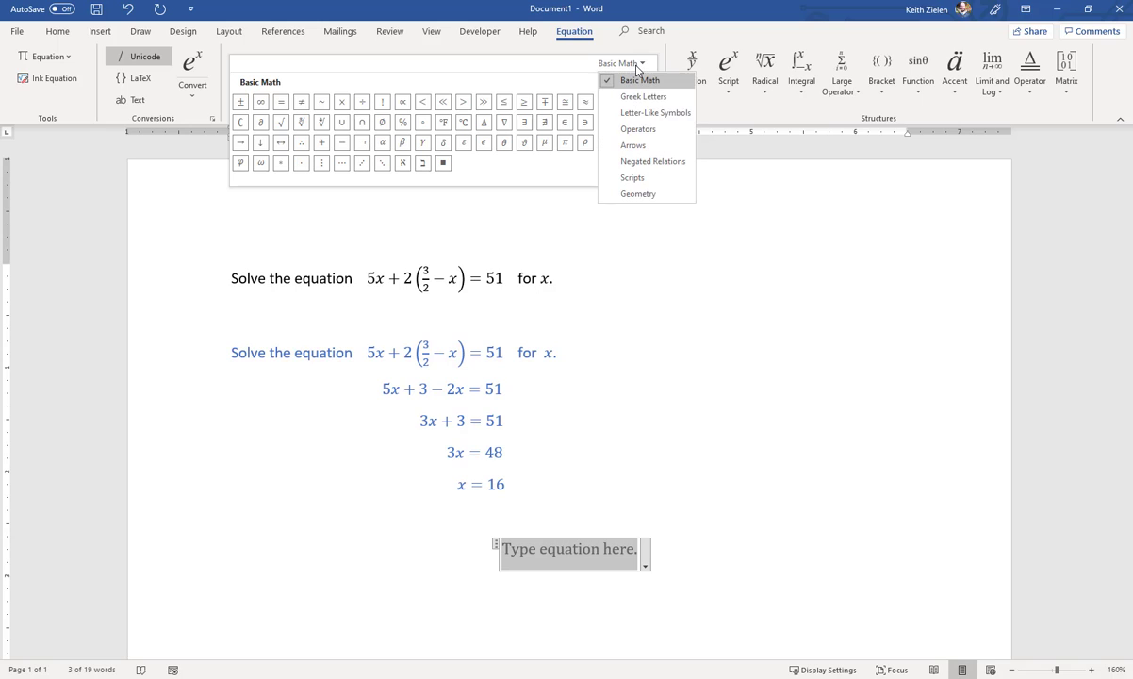
left_click(655, 179)
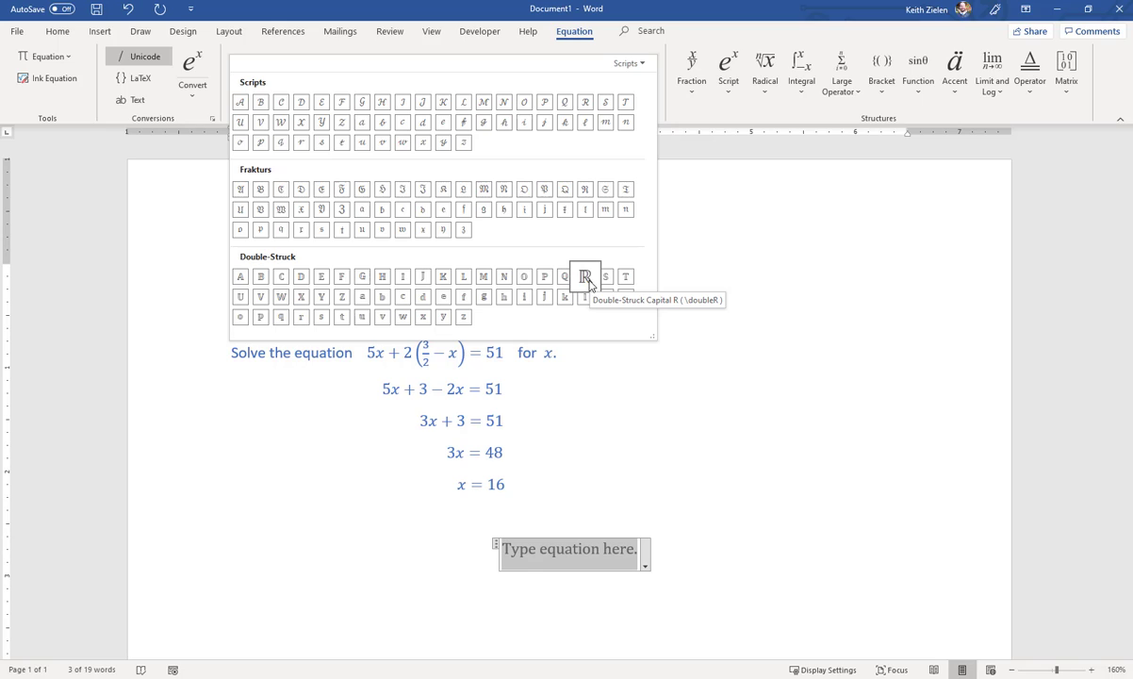
left_click(589, 286)
left_click(627, 63)
left_click(644, 85)
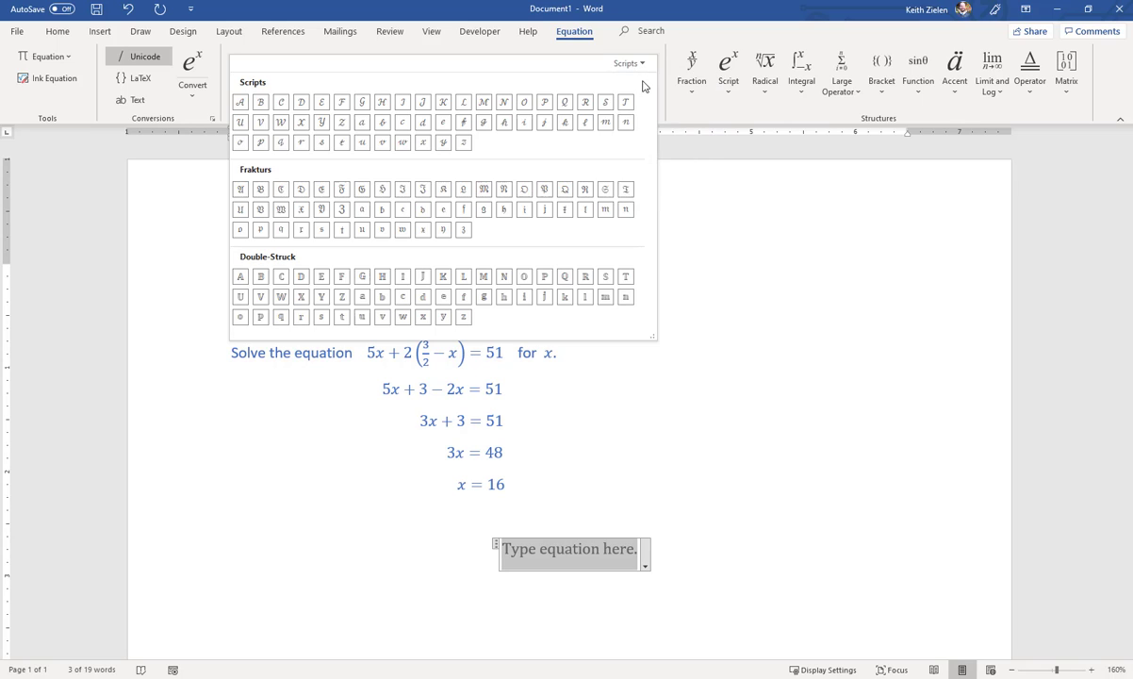
left_click(676, 119)
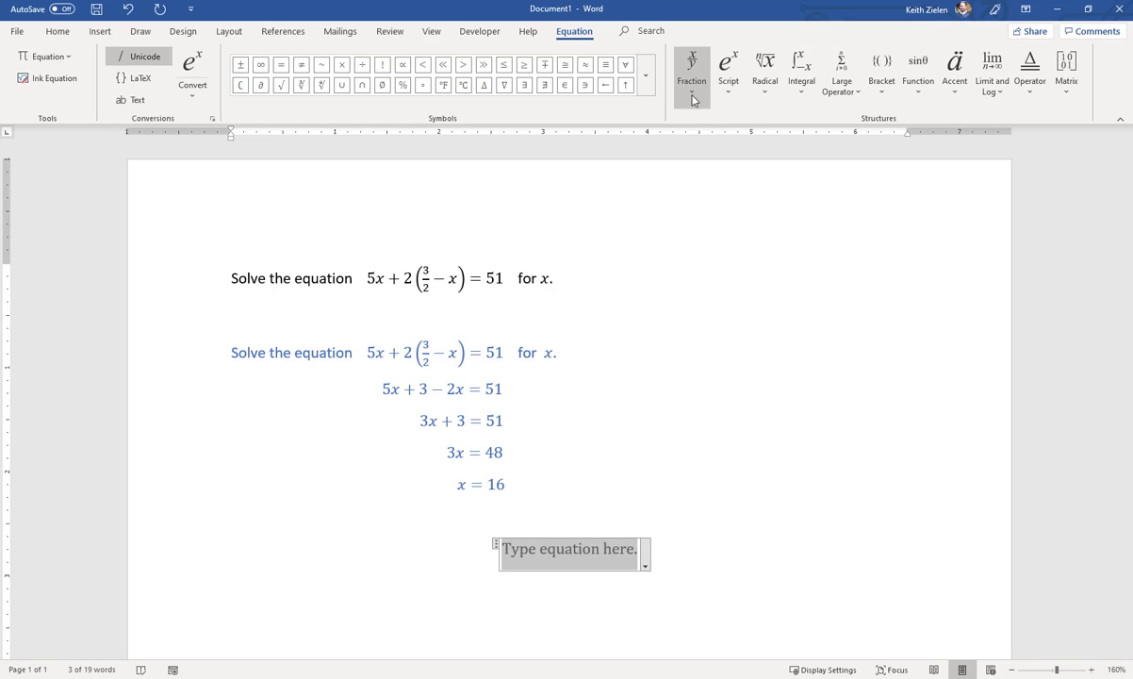
left_click(685, 49)
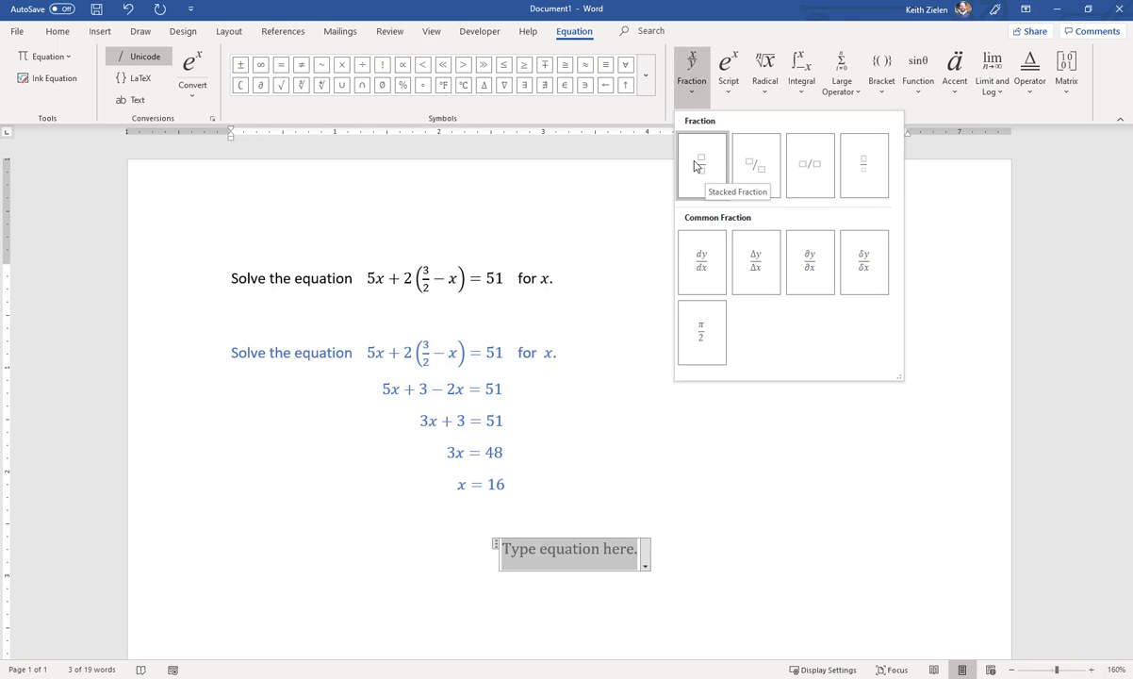
left_click(683, 87)
- Insert a superscript structure in the blank equation and fill it in as x squared
left_click(727, 95)
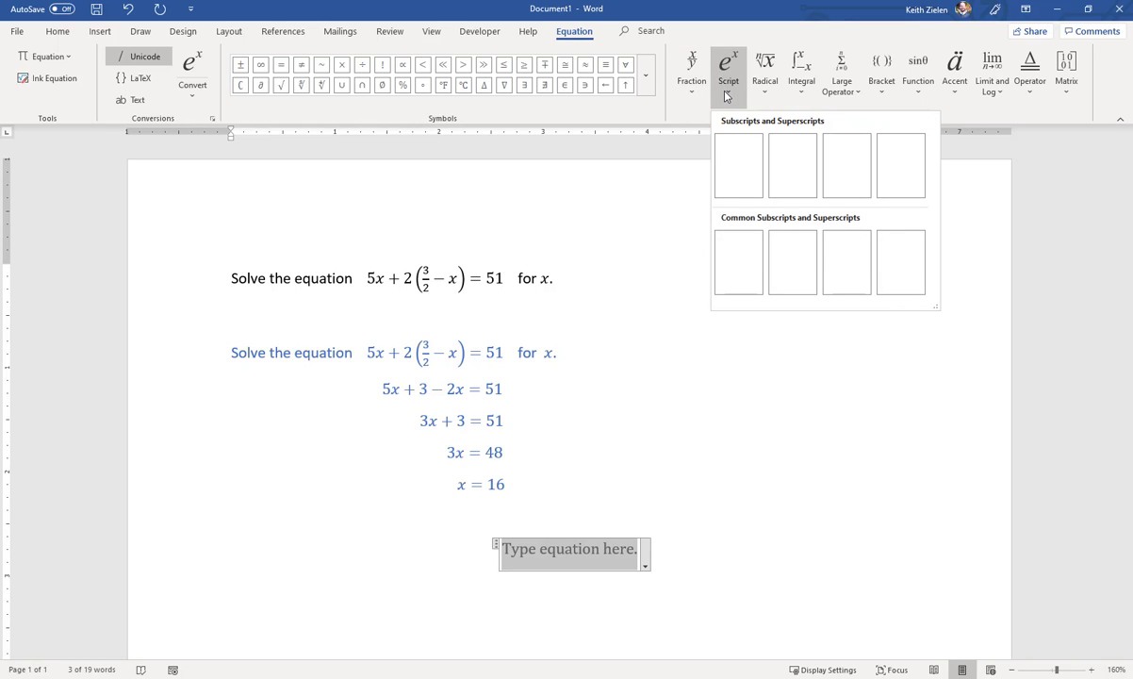
left_click(742, 183)
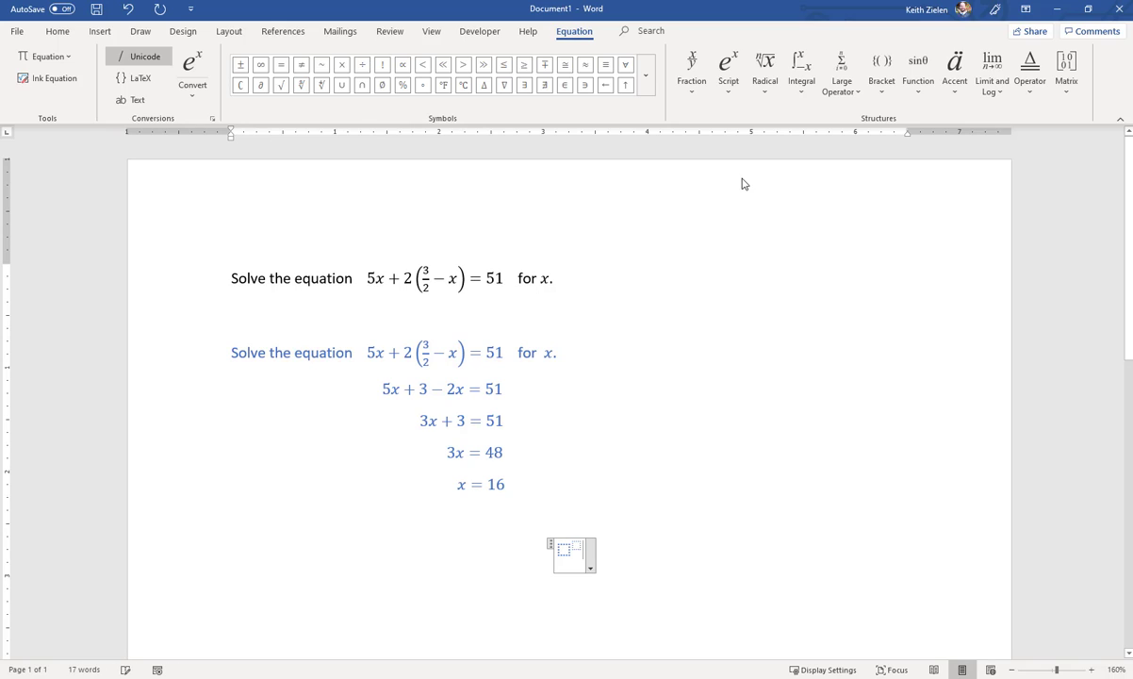
type("x")
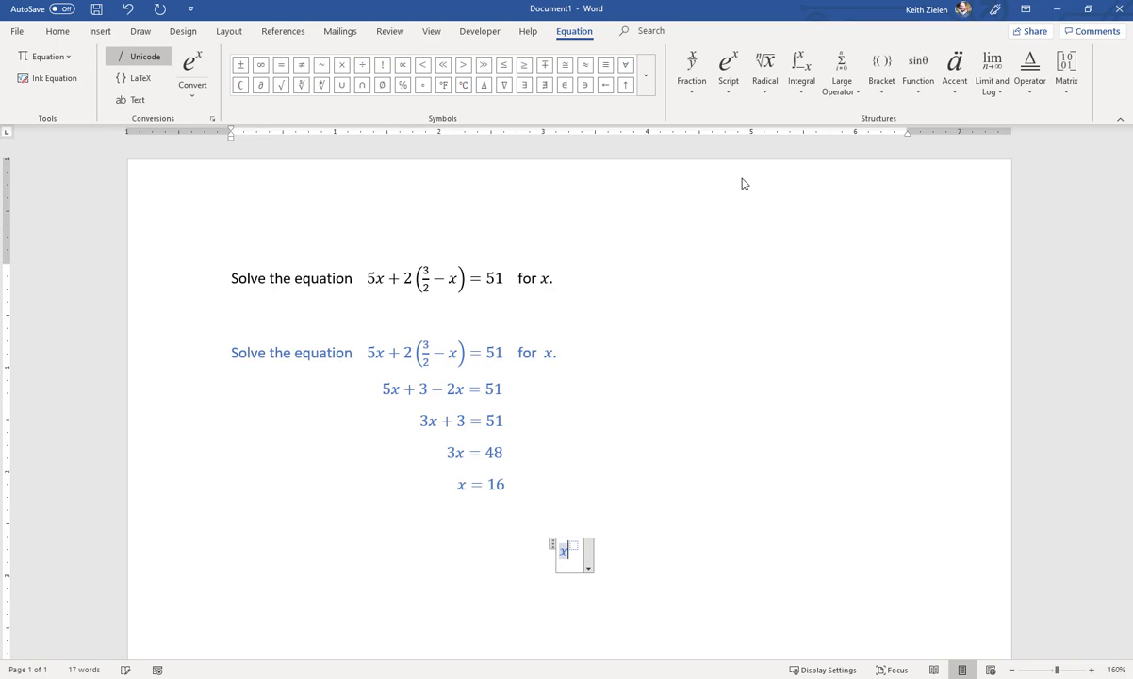
key("Right")
type("2")
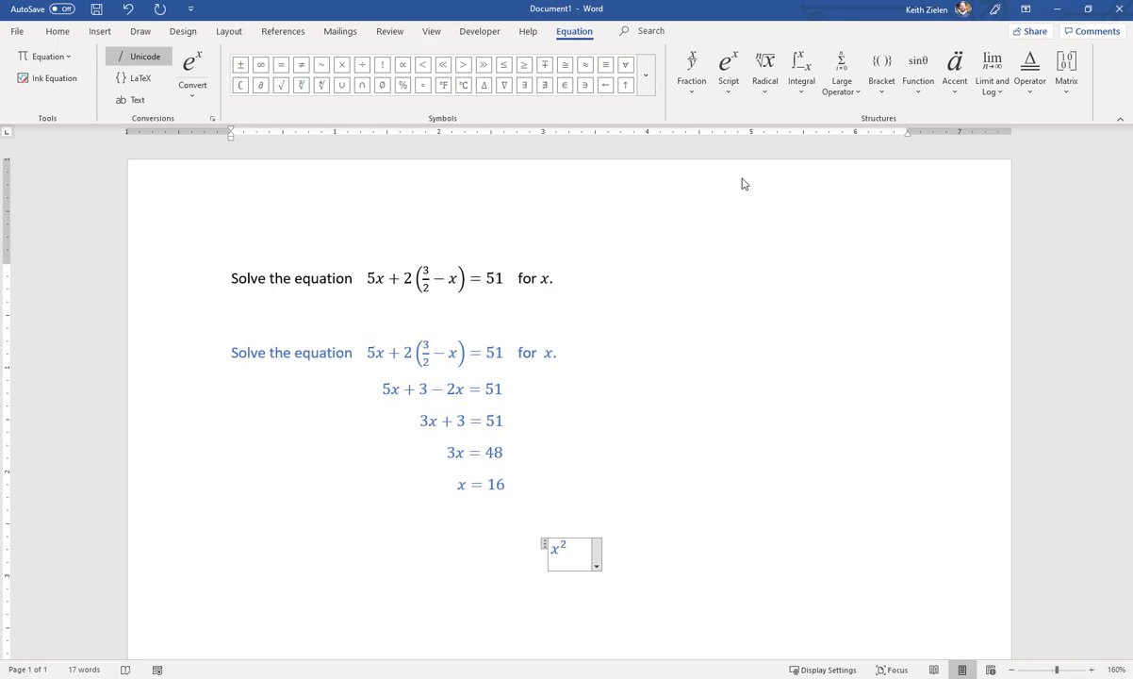
- Add x cubed after x squared, spaced apart, by entering x^3 and converting it to a superscript
type("     x^")
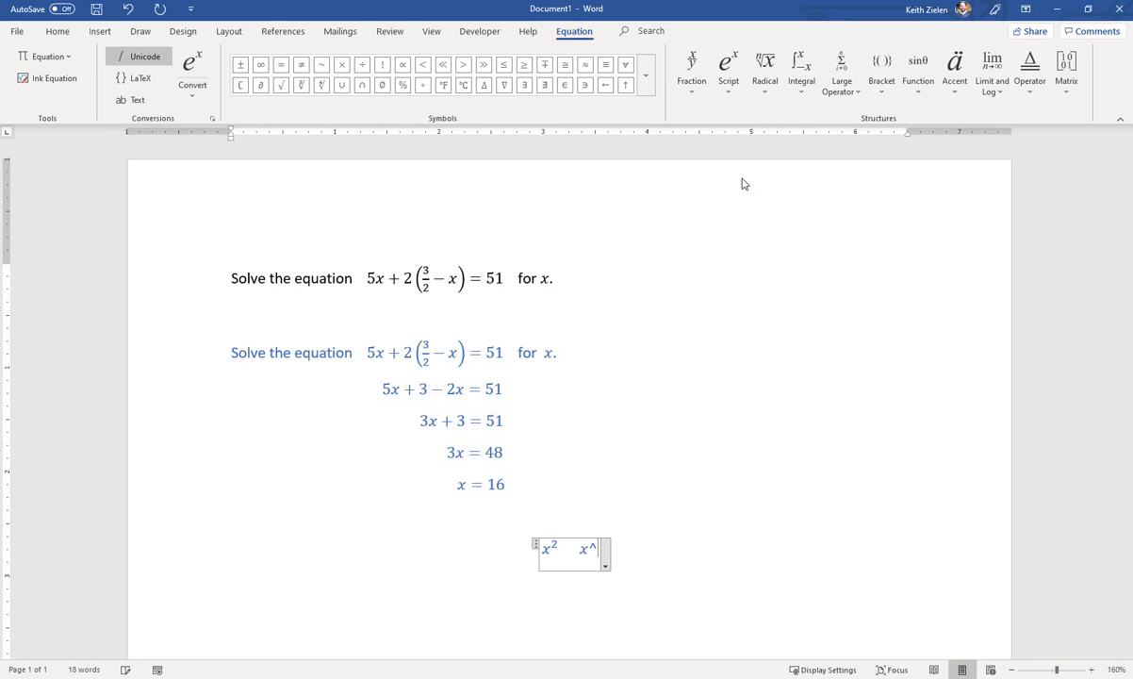
type("3")
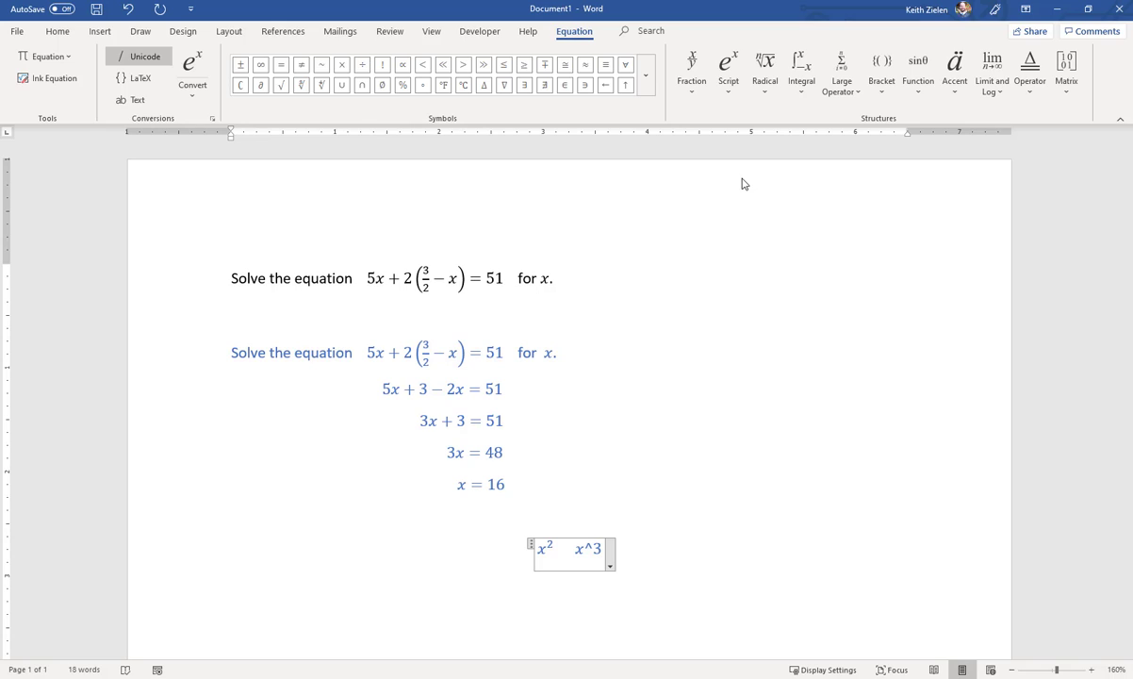
key("space")
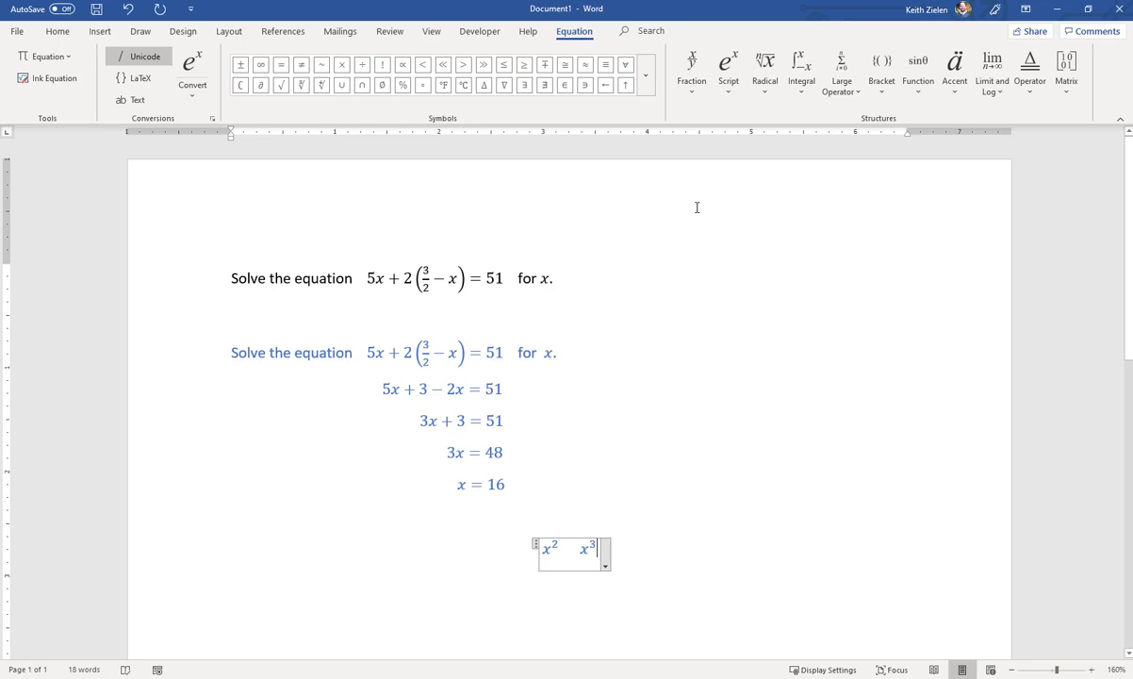
- Look through the radical, bracket, accent and operator structures available for equations
left_click(765, 76)
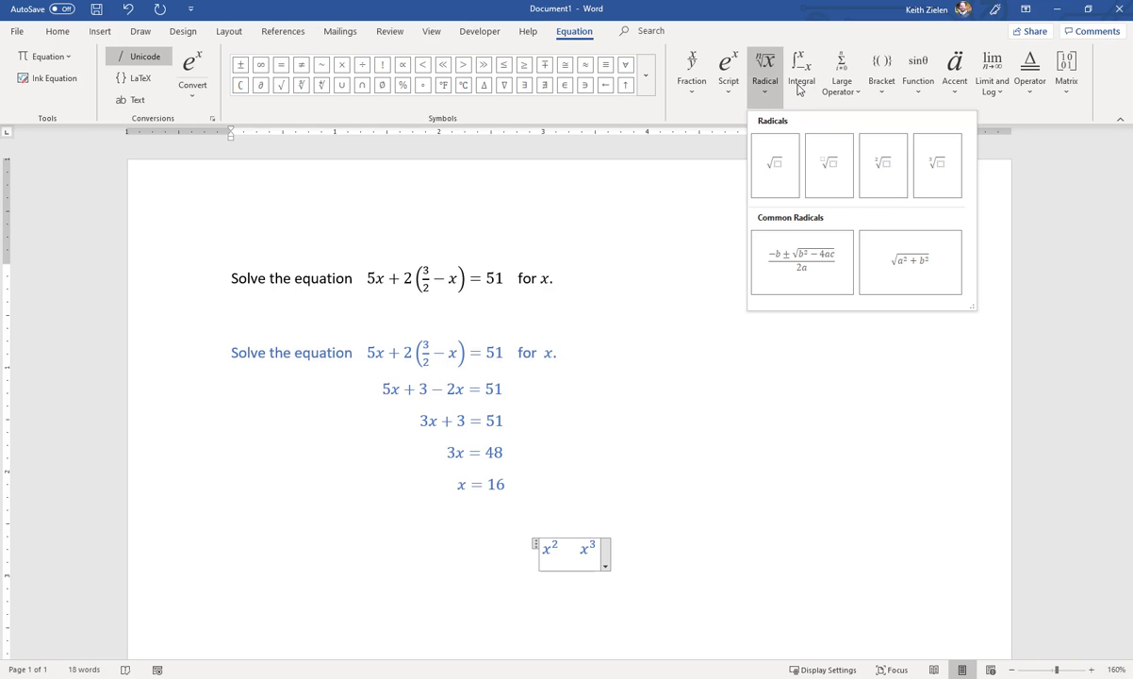
left_click(882, 70)
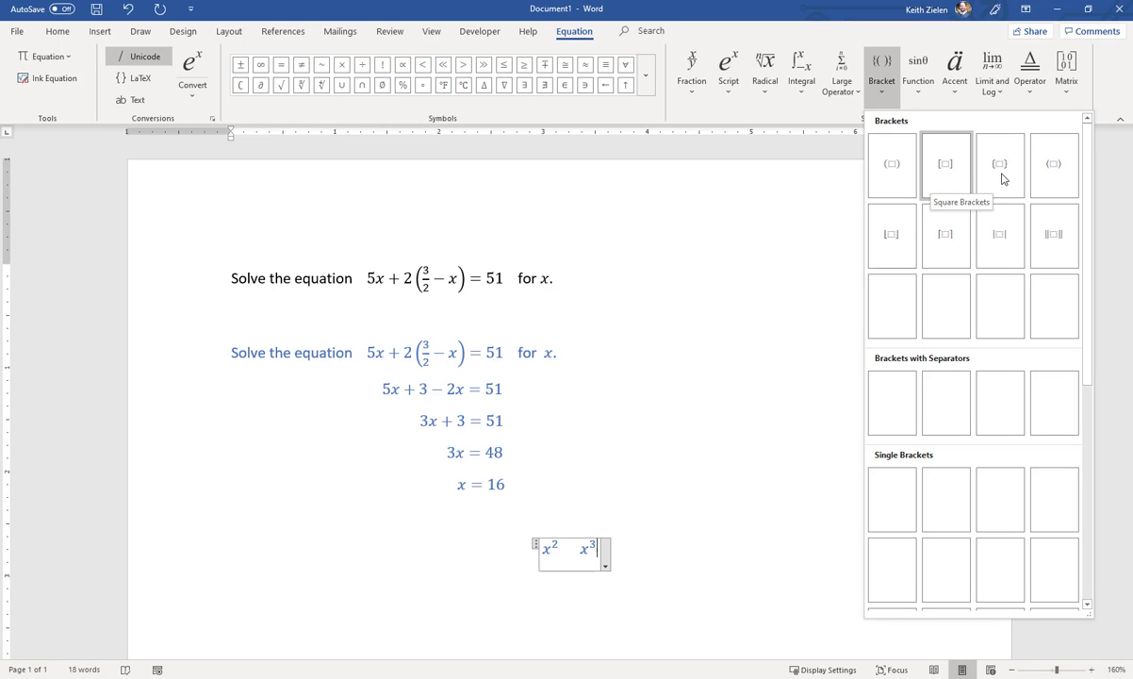
left_click(954, 85)
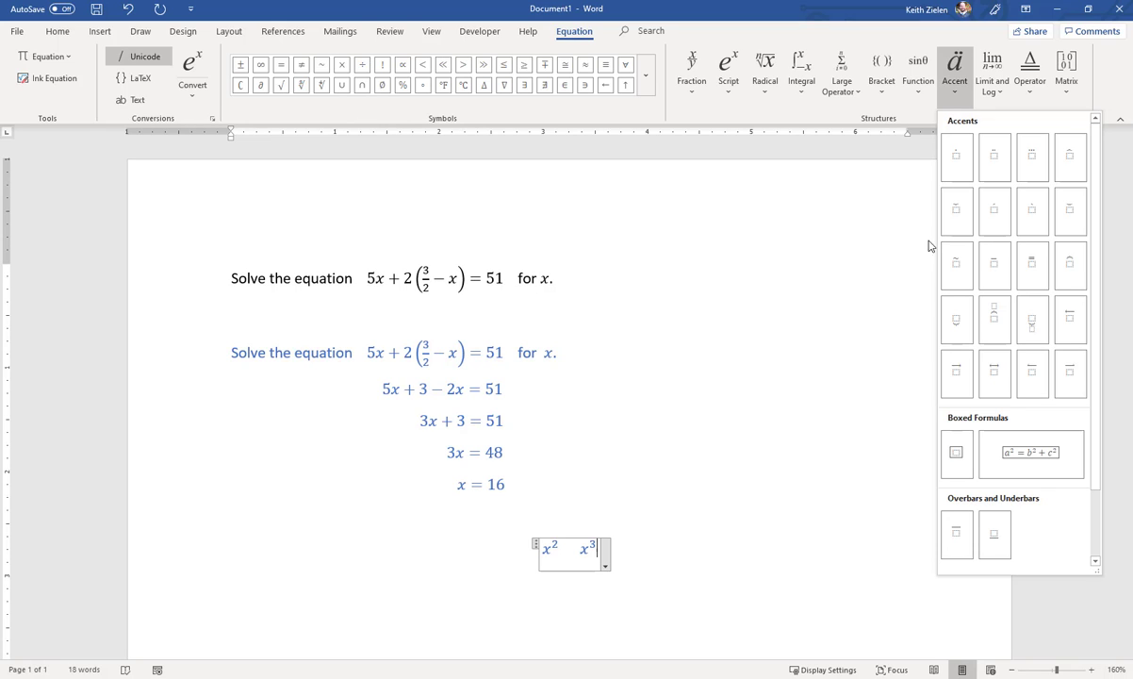
left_click(1035, 89)
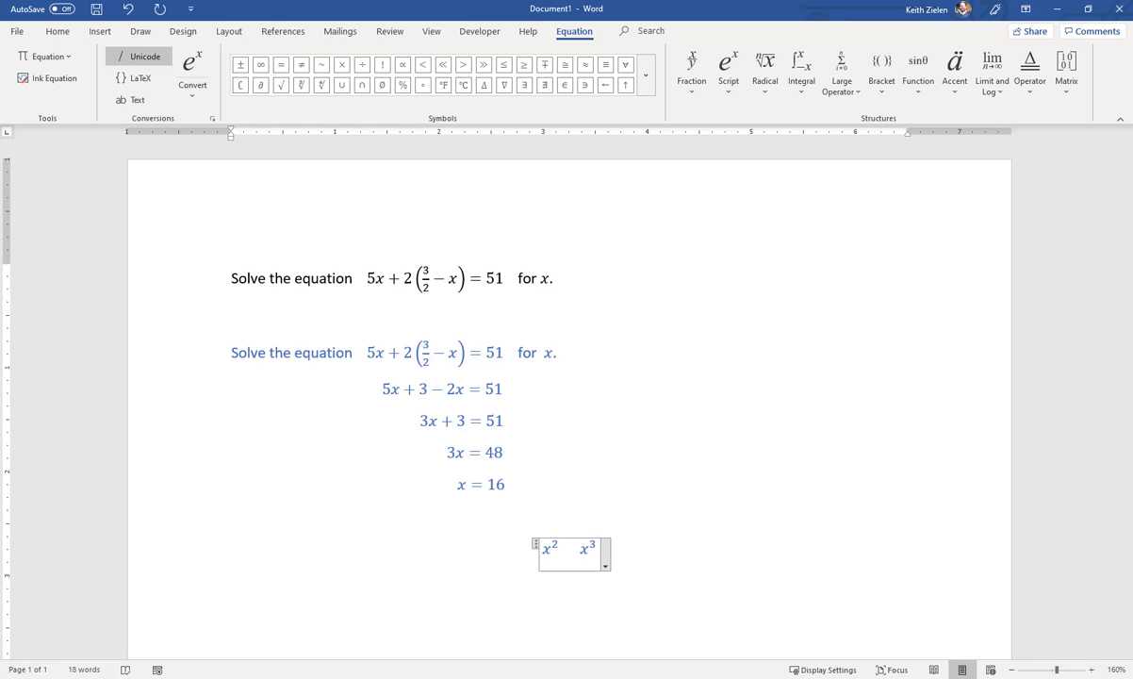
- Delete the equation containing x squared and x cubed below the solution
left_click_drag(655, 584, 493, 563)
key("Delete")
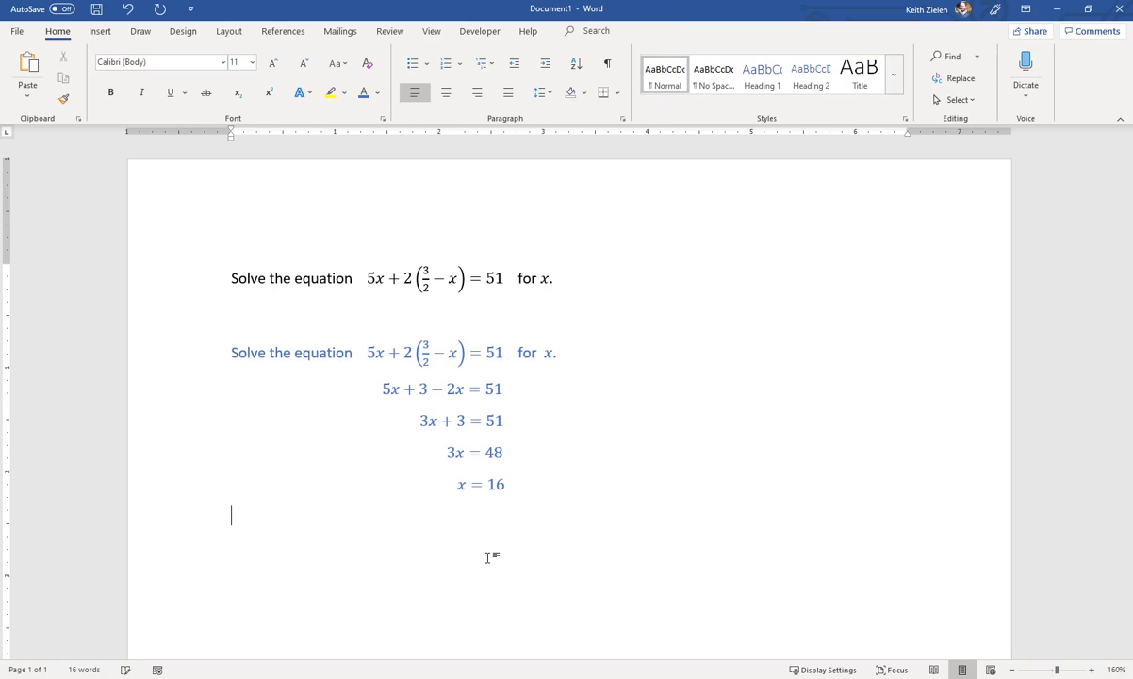